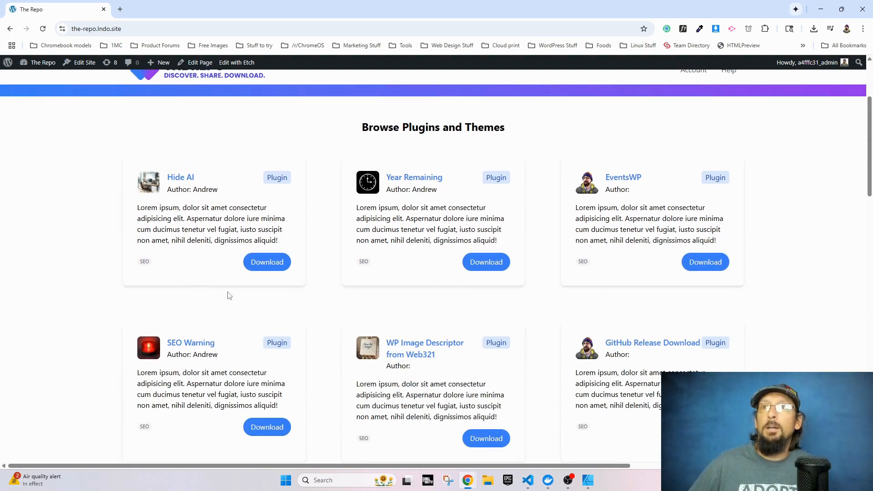
Step: Open the Hide AI plugin from the local site's plugin grid and review its description, plugin information and sidebar sections
scroll(375, 224, "down", 1)
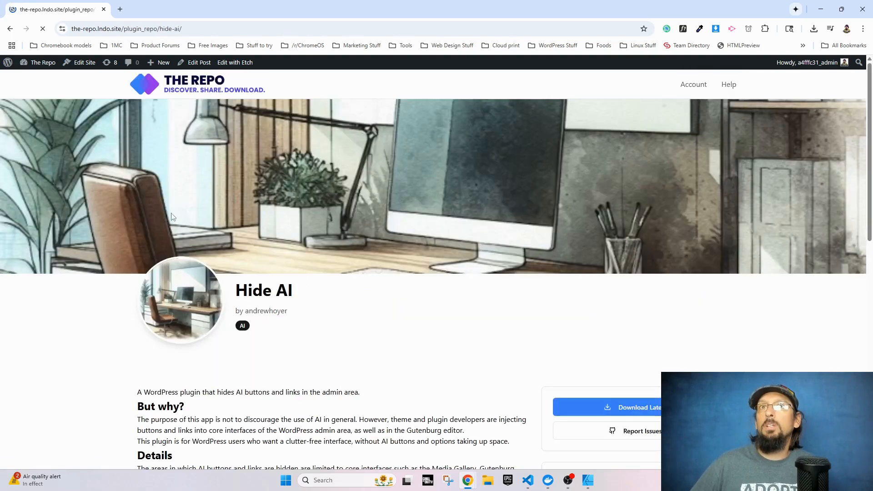
scroll(417, 178, "down", 7)
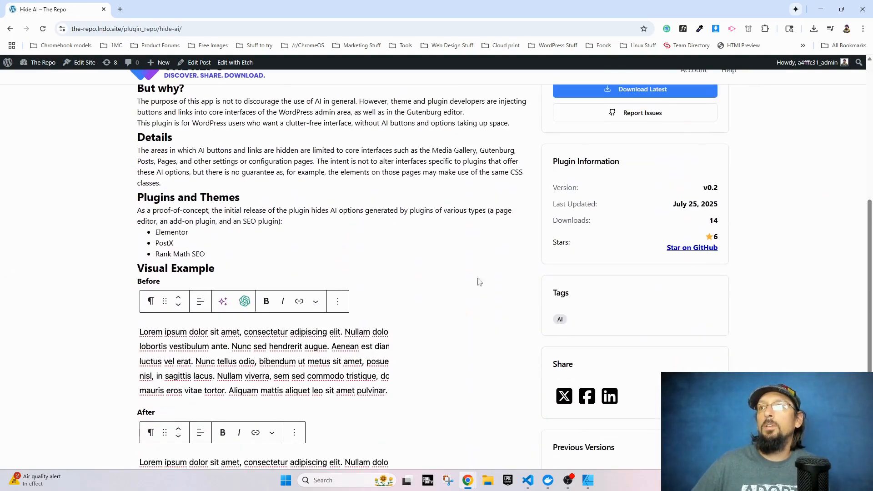
scroll(396, 250, "down", 1)
scroll(279, 204, "down", 3)
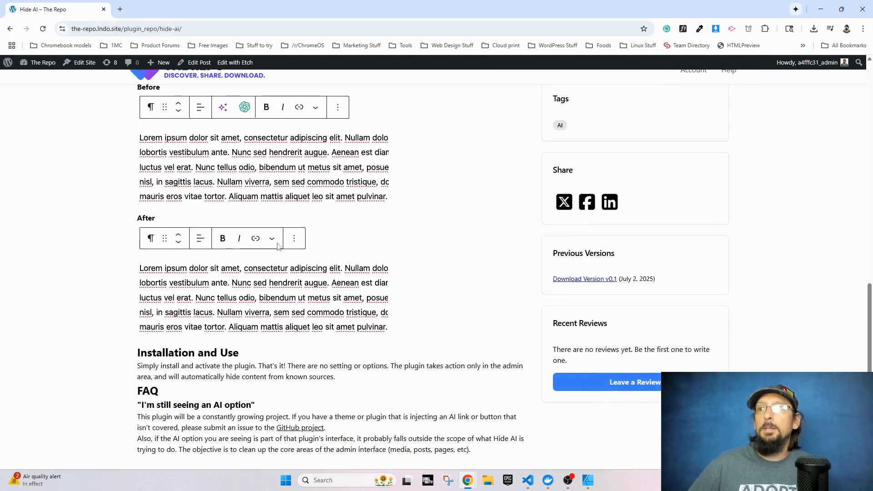
scroll(314, 359, "up", 8)
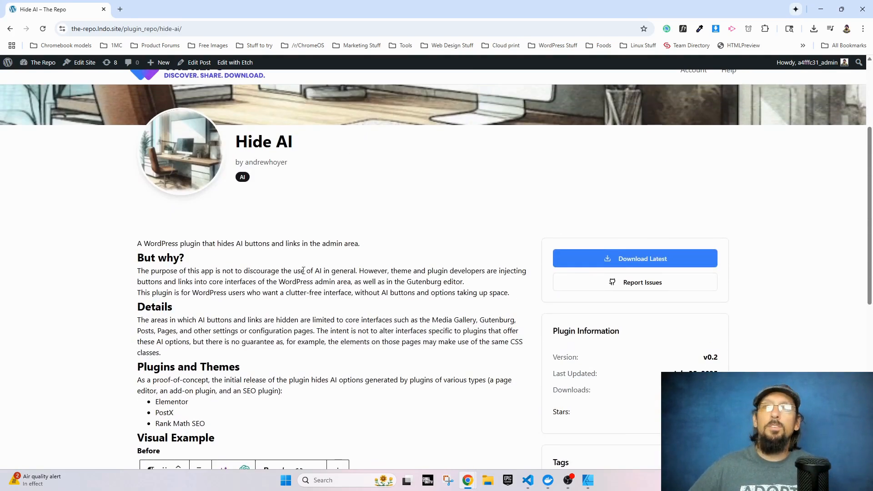
scroll(304, 258, "down", 5)
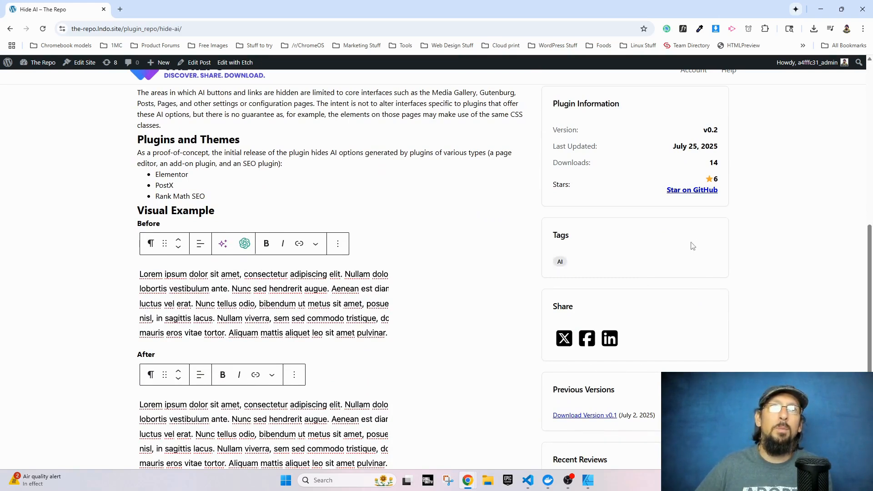
scroll(290, 282, "up", 6)
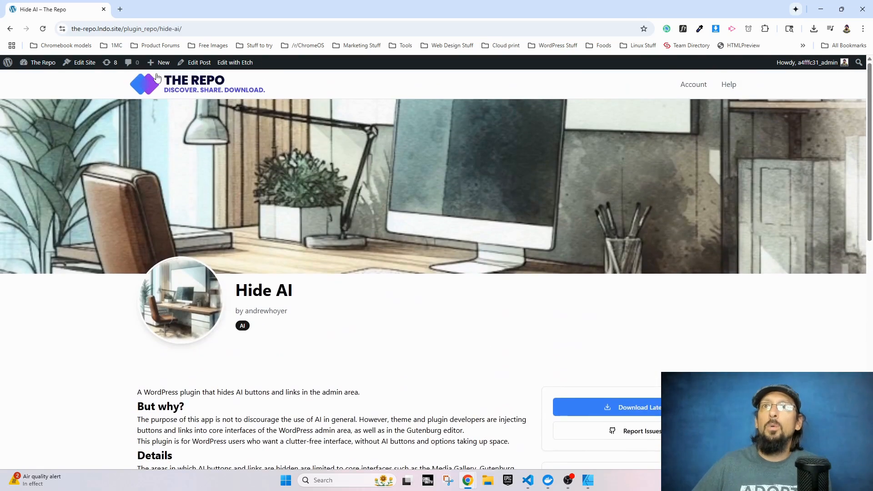
Step: Open therepo.org in a new browser tab and look over its Browse Plugins and Themes grid
left_click(120, 10)
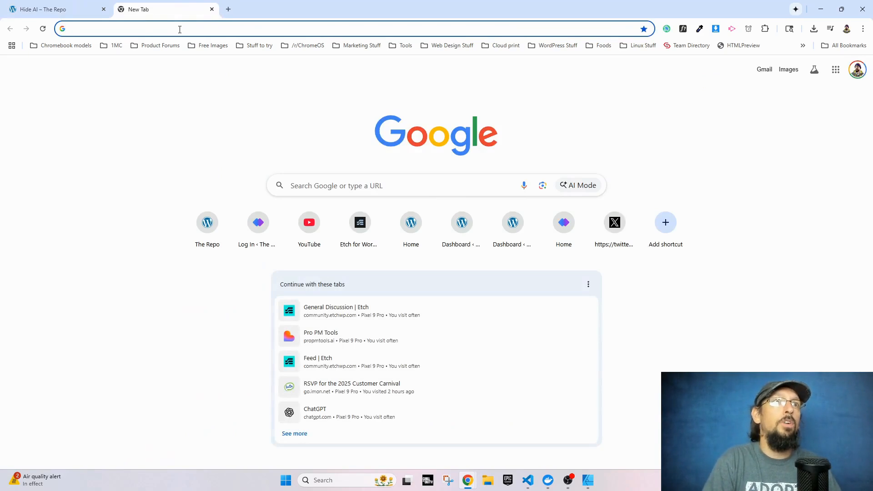
type("therepo")
key("Return")
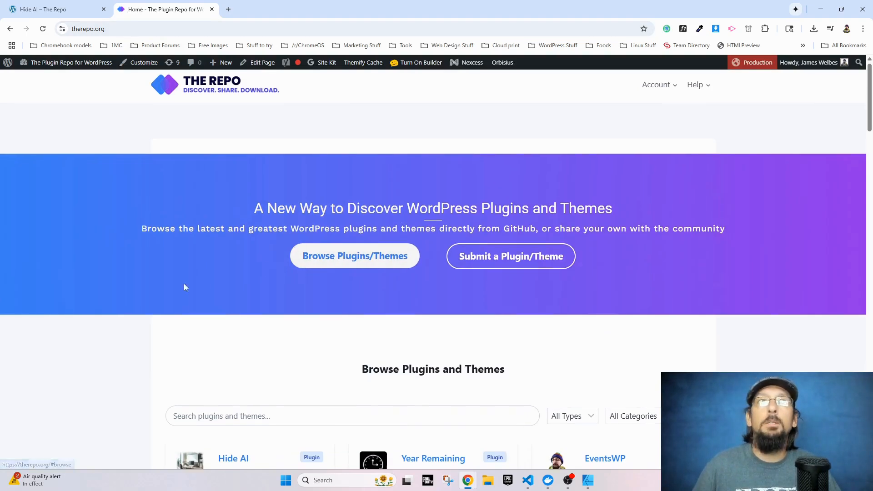
scroll(182, 283, "down", 5)
scroll(181, 284, "down", 5)
scroll(181, 286, "up", 5)
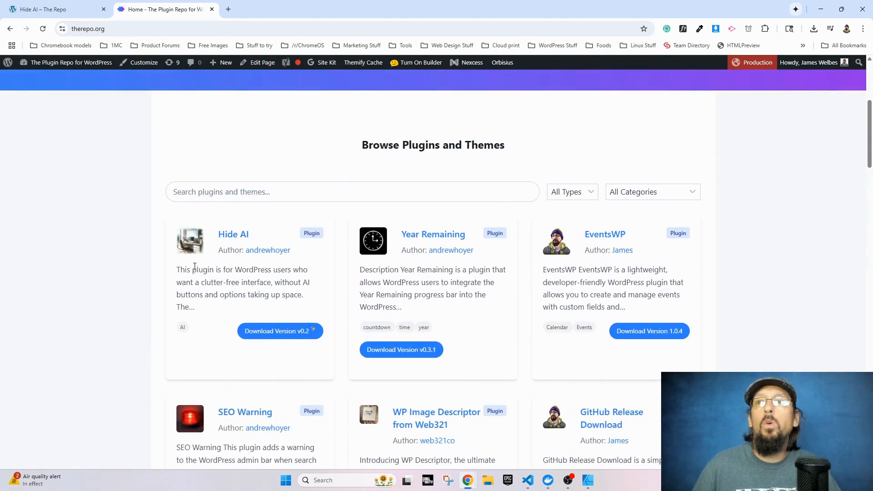
scroll(402, 282, "up", 2)
Step: Examine the live site's plugin search field and its type and category filters, and jump to the plugin browsing section
left_click(242, 279)
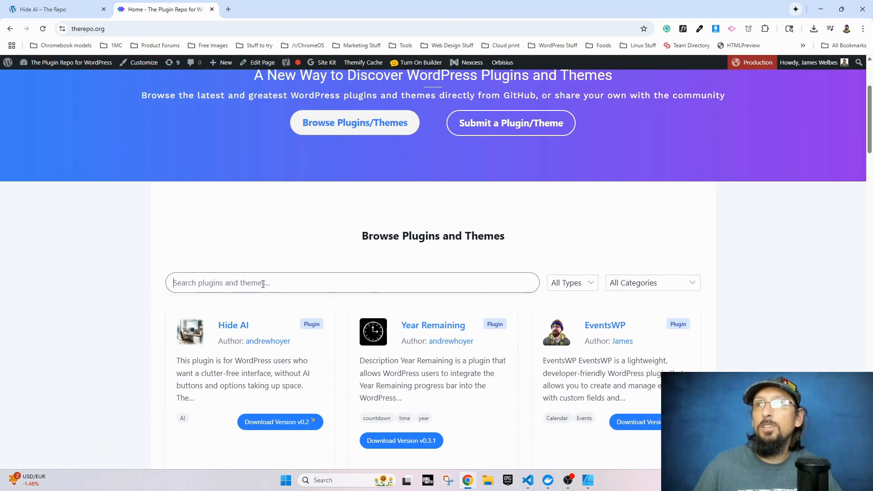
left_click(656, 286)
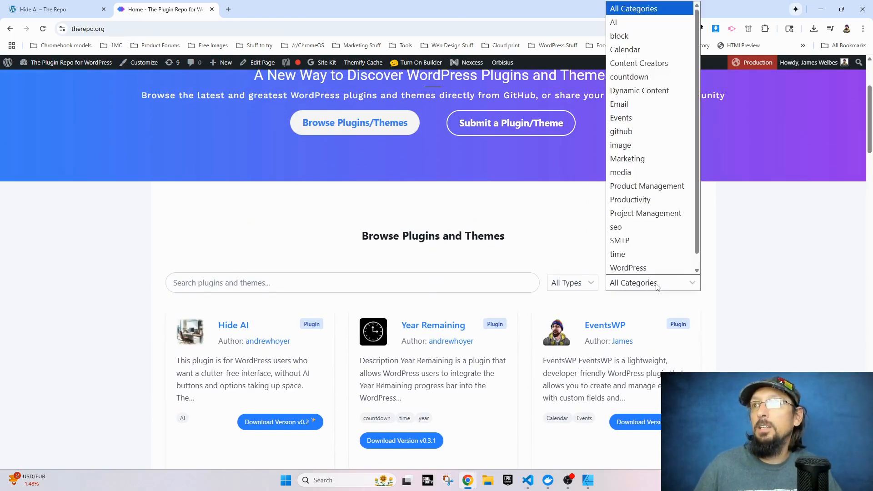
left_click(560, 283)
left_click(632, 286)
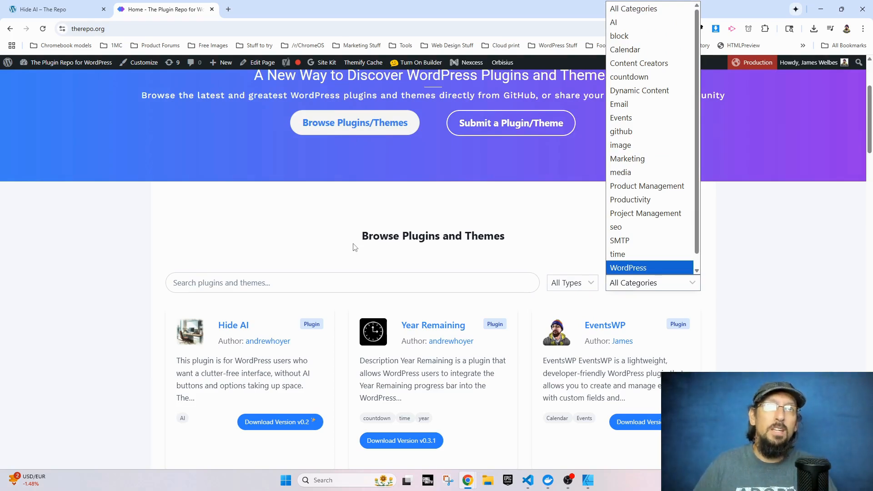
left_click(355, 122)
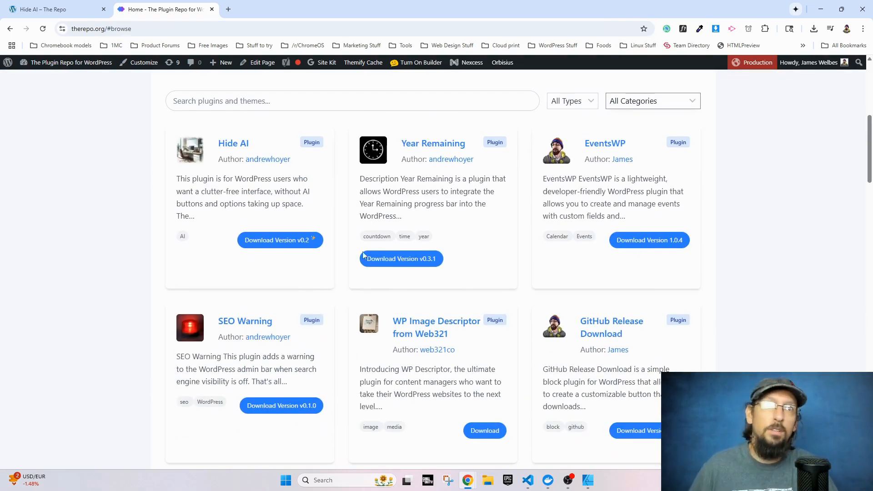
Step: Return to the local site's home page and open it in the Etch editor
left_click(50, 9)
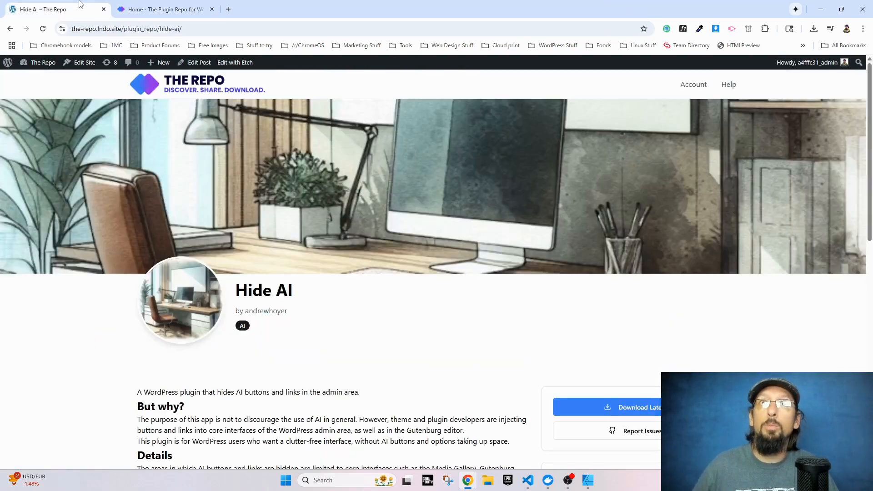
left_click(168, 79)
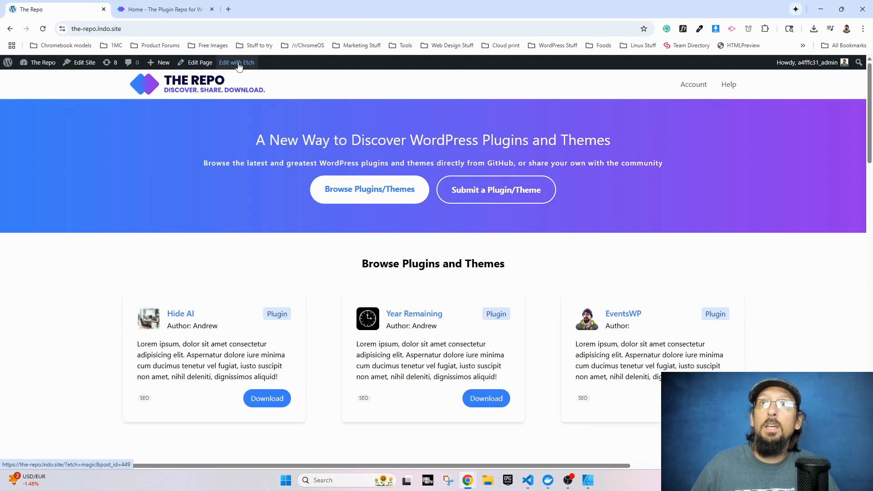
left_click(236, 63)
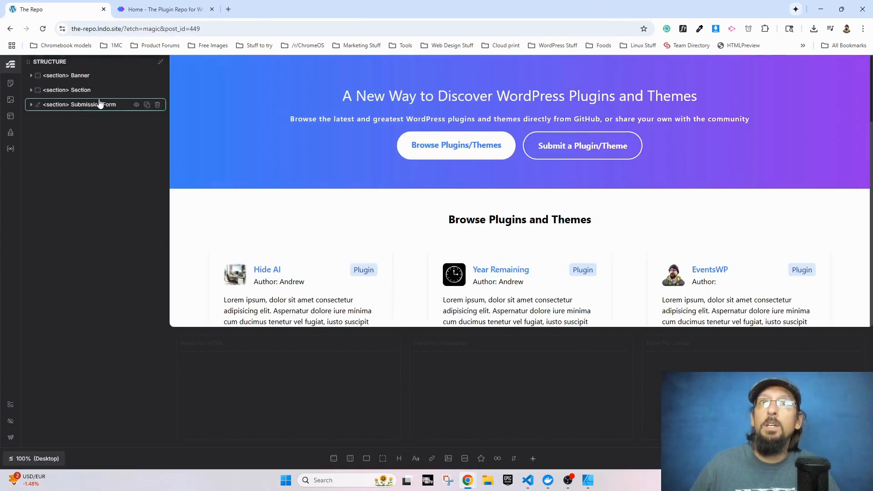
Step: Expand the Submission Form section's container and inspect its core/shortcode element
left_click(76, 105)
left_click(69, 118)
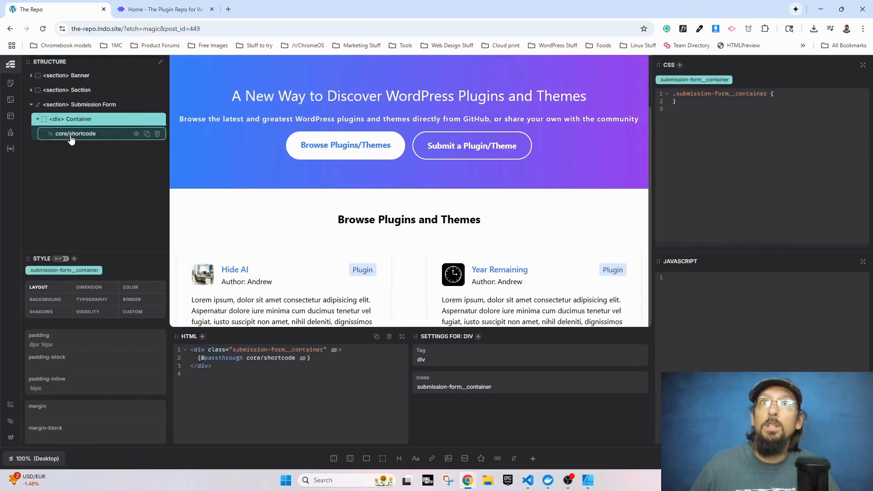
left_click(75, 133)
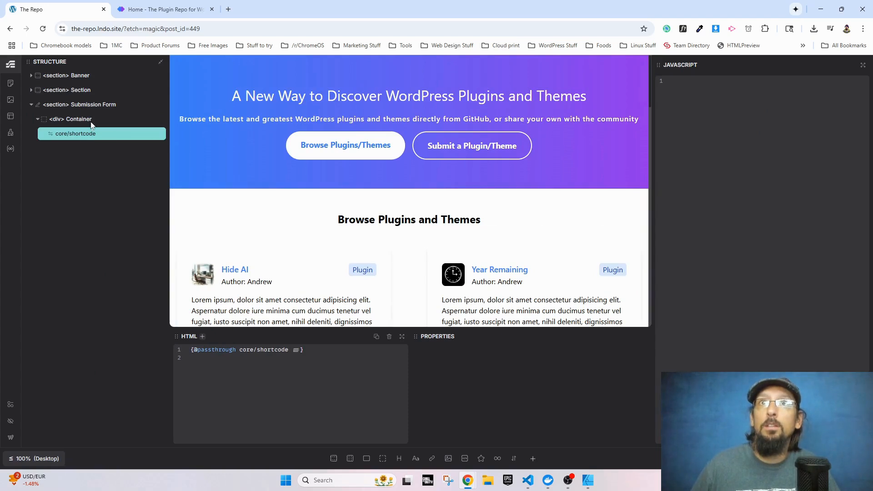
Step: Expand the plugin grid section and inspect the settings of its pluginQuery loop
left_click(62, 91)
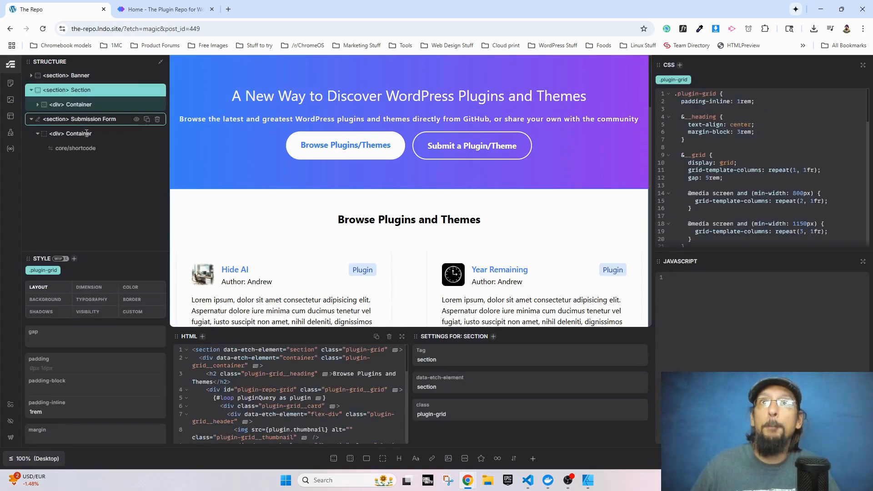
left_click(263, 260)
left_click(78, 149)
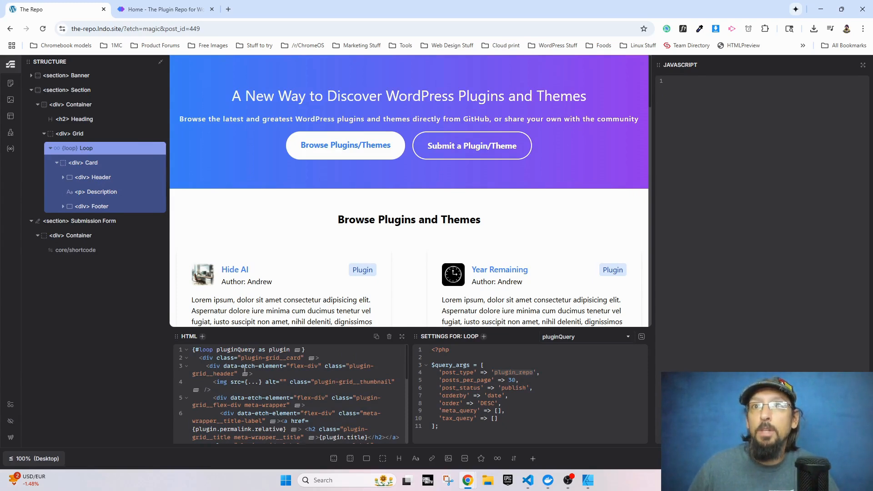
scroll(299, 220, "down", 2)
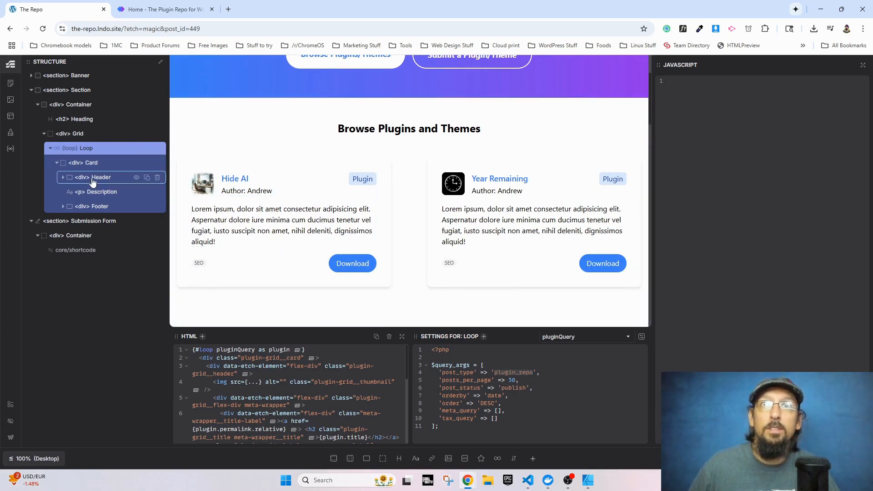
Step: Inspect the content settings of the title, description and author elements in the Hide AI card, highlighting the author's plugin.author.first_name expression
left_click(215, 180)
left_click(226, 180)
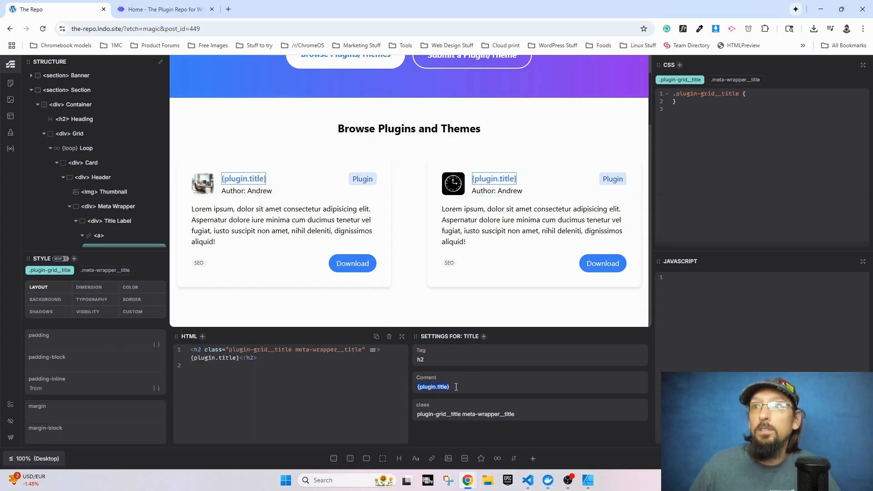
left_click(285, 239)
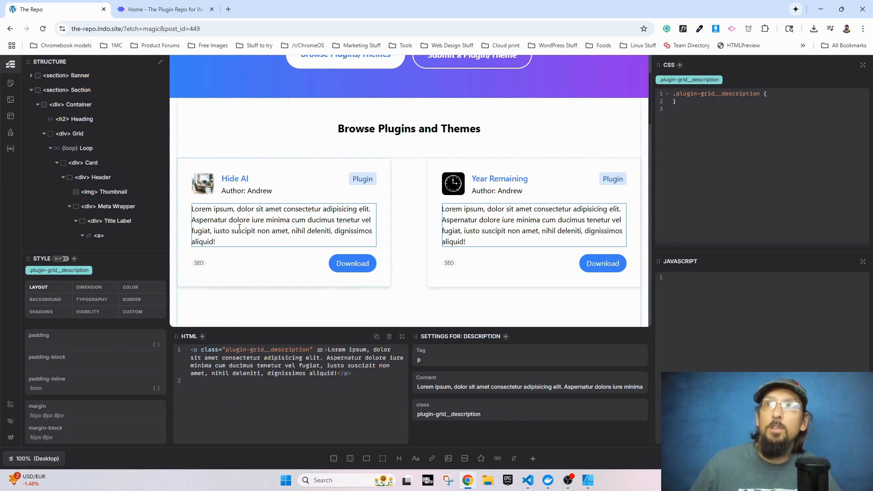
scroll(239, 228, "down", 3)
scroll(240, 236, "up", 3)
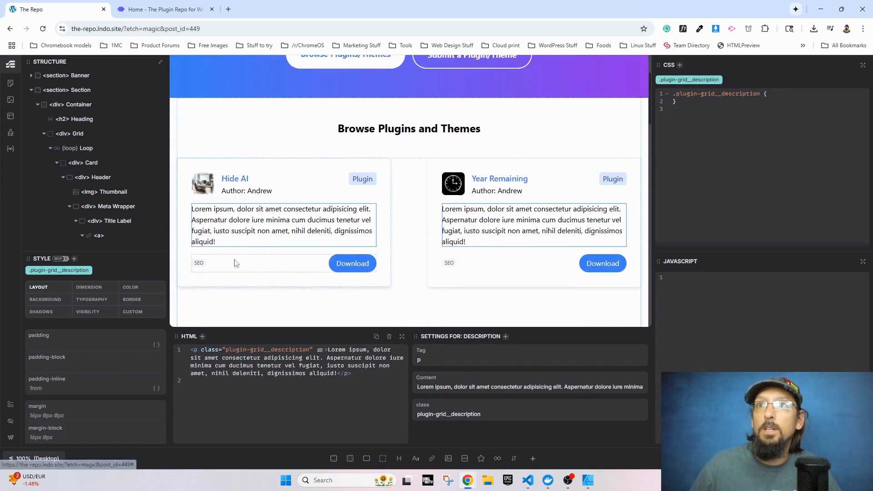
left_click(258, 191)
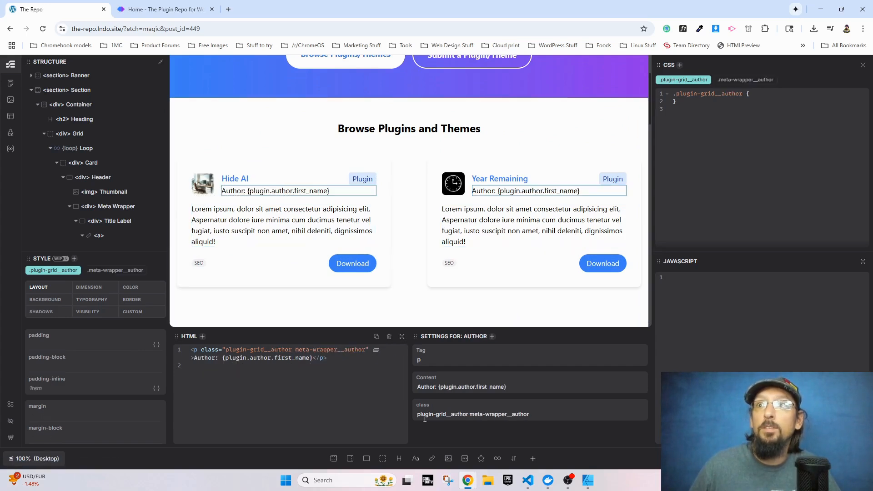
left_click_drag(439, 386, 507, 386)
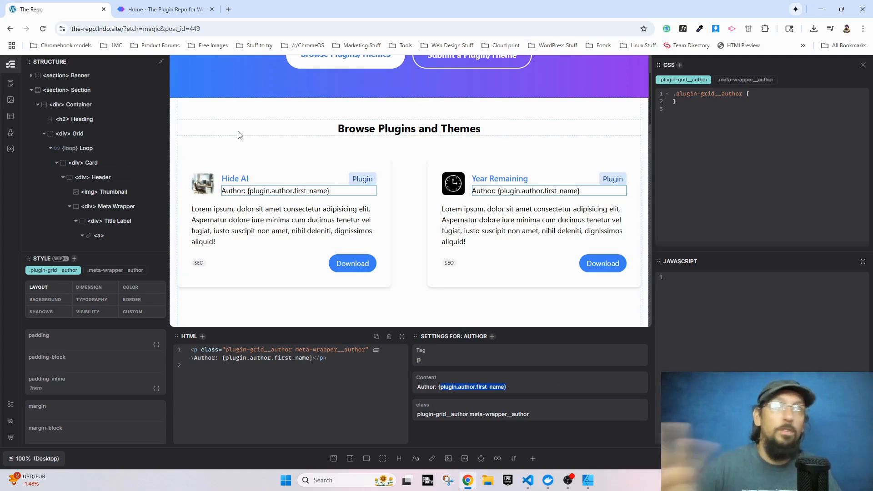
Step: Switch to the live therepo.org tab, search its plugins for "seo", and look through the filtered grid
left_click(157, 9)
scroll(388, 311, "up", 6)
scroll(314, 312, "down", 3)
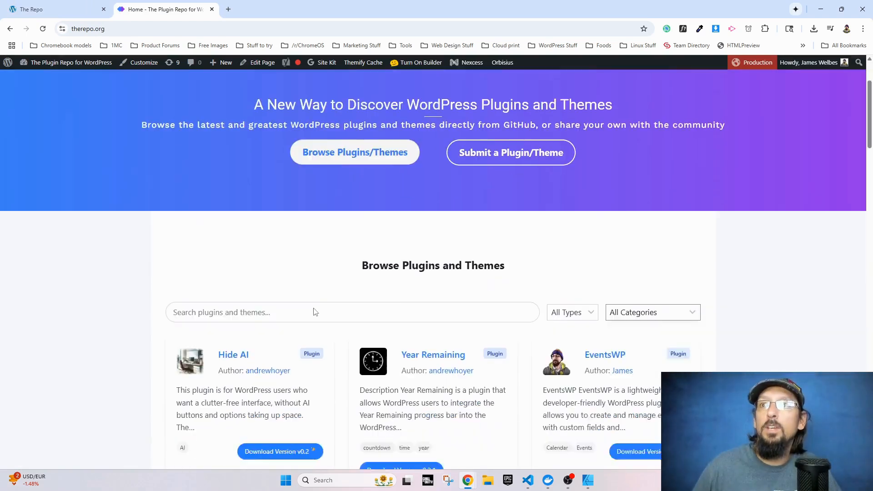
left_click(370, 237)
type("seo")
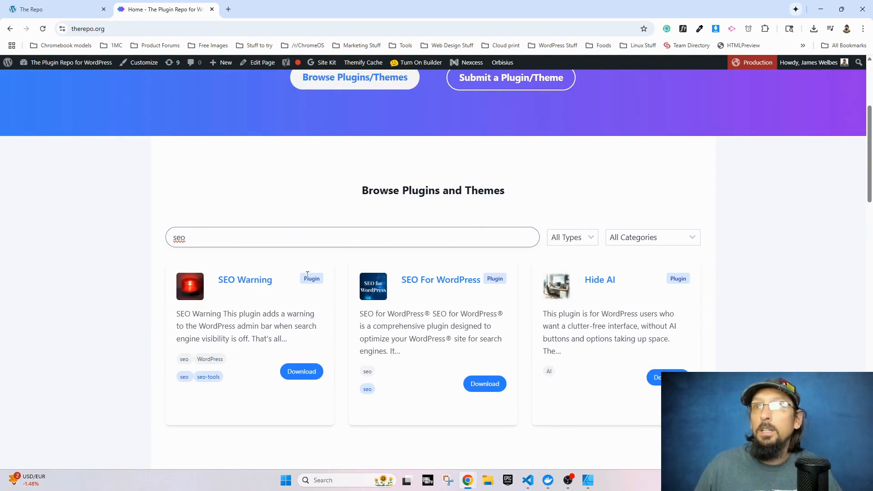
scroll(482, 243, "down", 3)
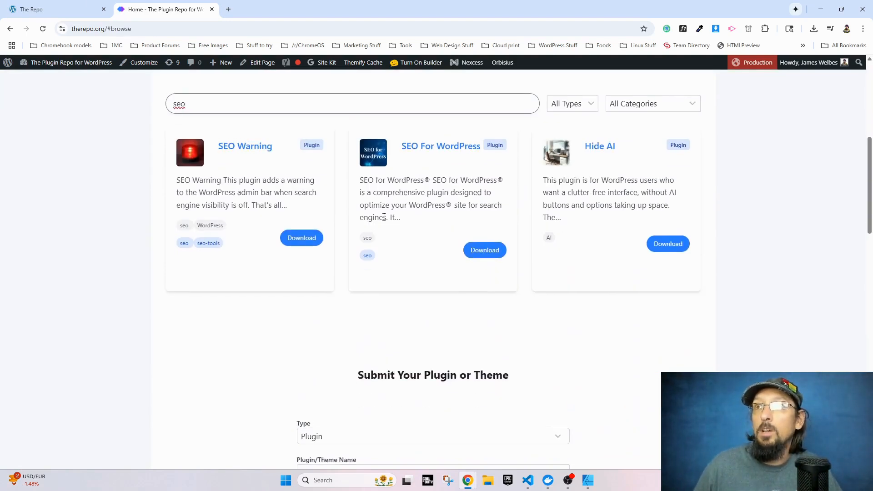
scroll(217, 219, "up", 3)
Step: Search the live plugin grid for "roadmap" and "youtube", and check the category filter
double_click(191, 242)
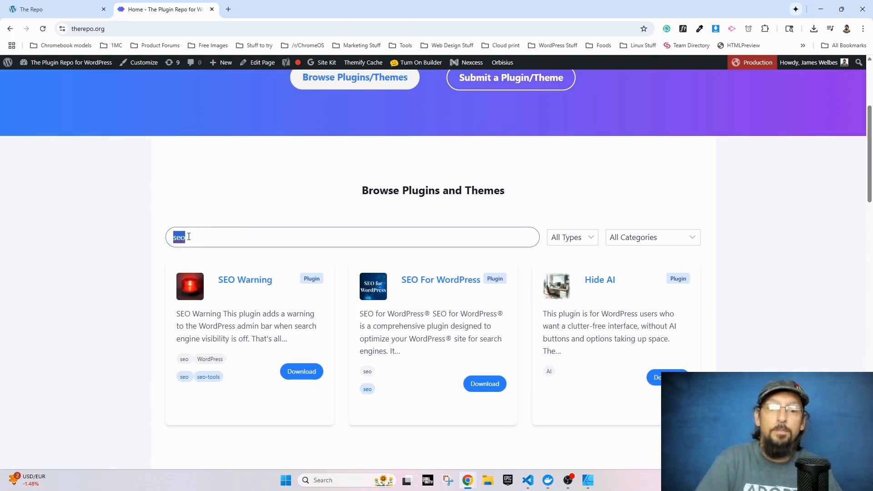
type("roadmap")
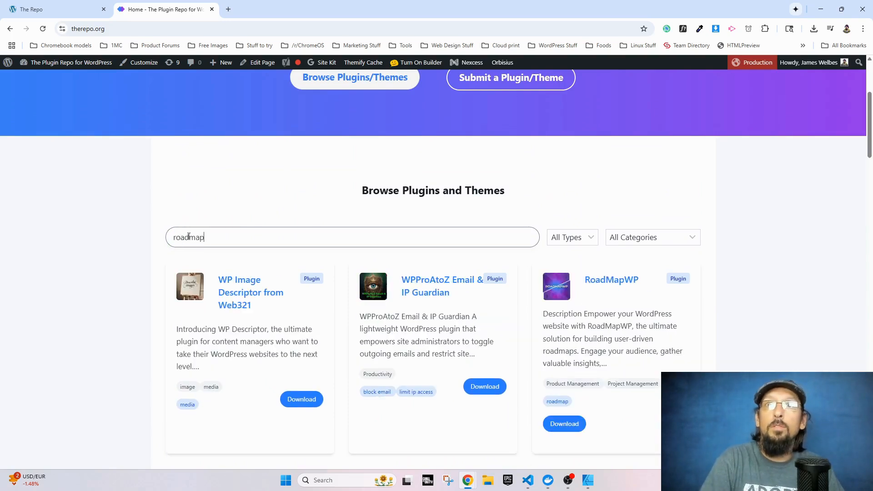
double_click(221, 240)
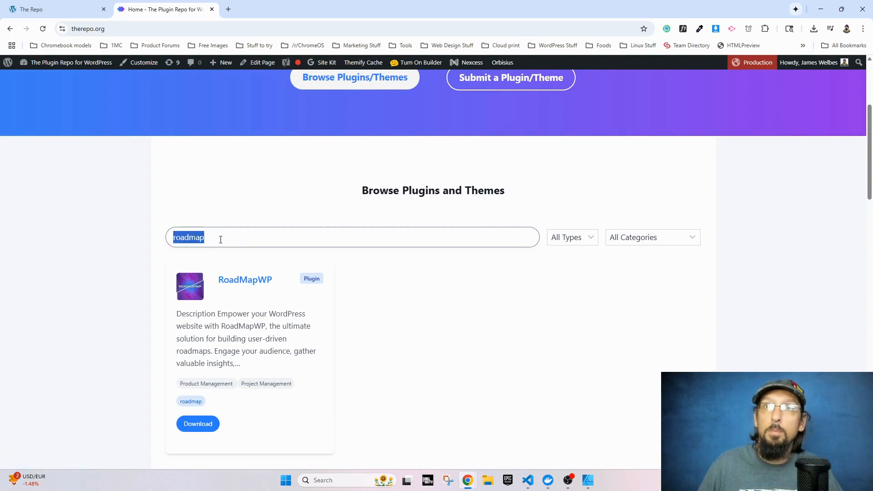
type("youtube")
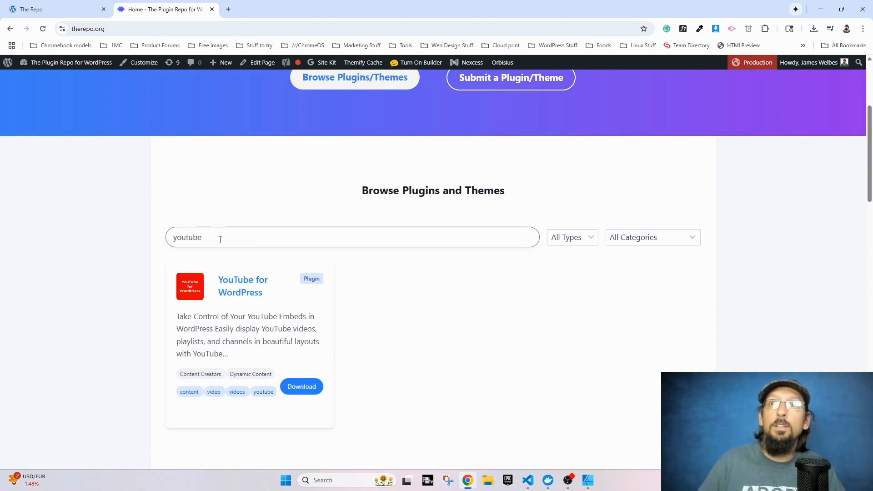
left_click_drag(210, 241, 157, 240)
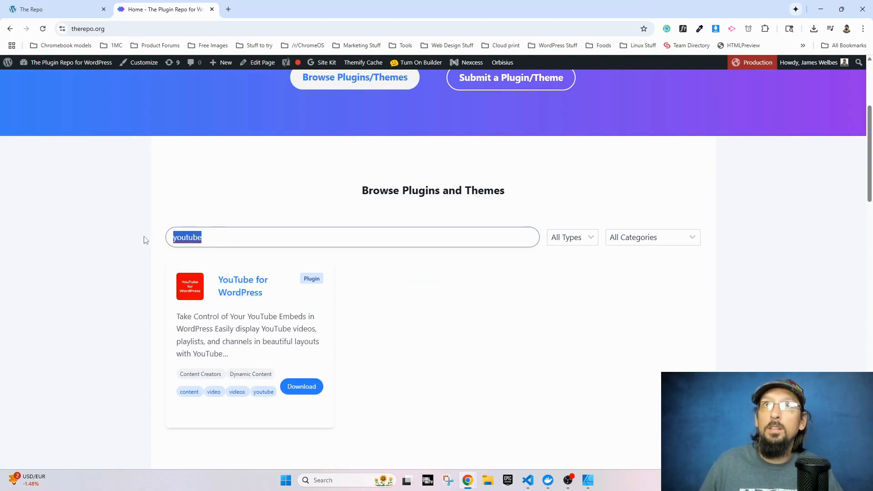
left_click(645, 245)
left_click(365, 240)
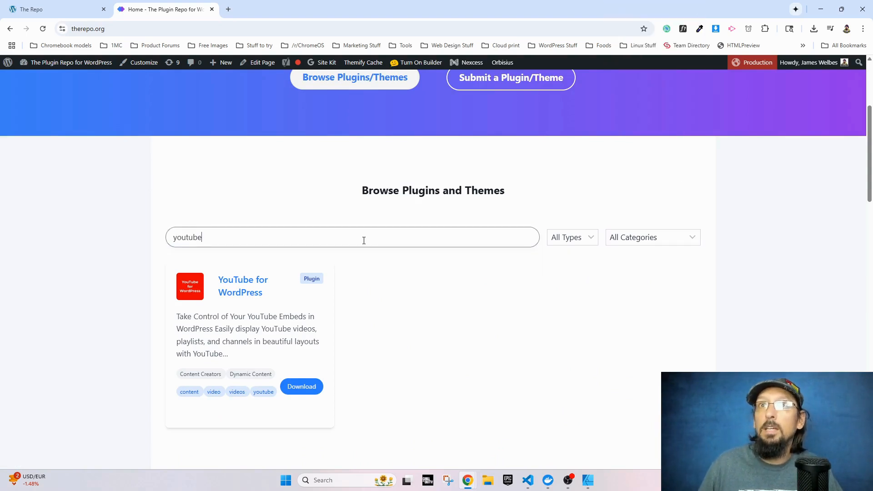
Step: Filter the live plugin grid by the Marketing category, clear the "youtube" search, and look over the filtered grid
left_click(650, 237)
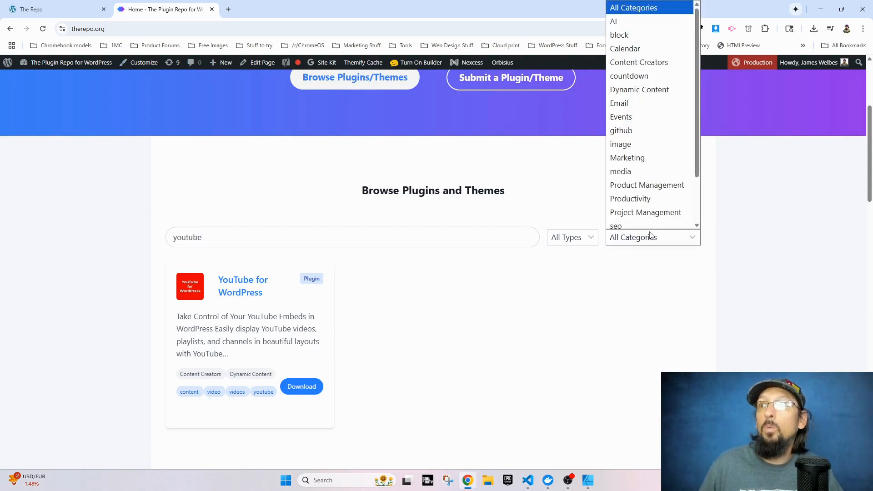
left_click(640, 156)
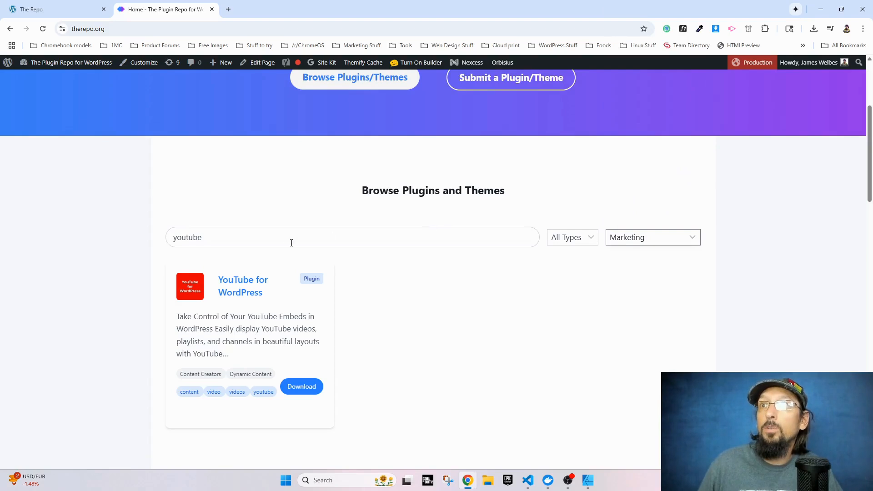
double_click(253, 233)
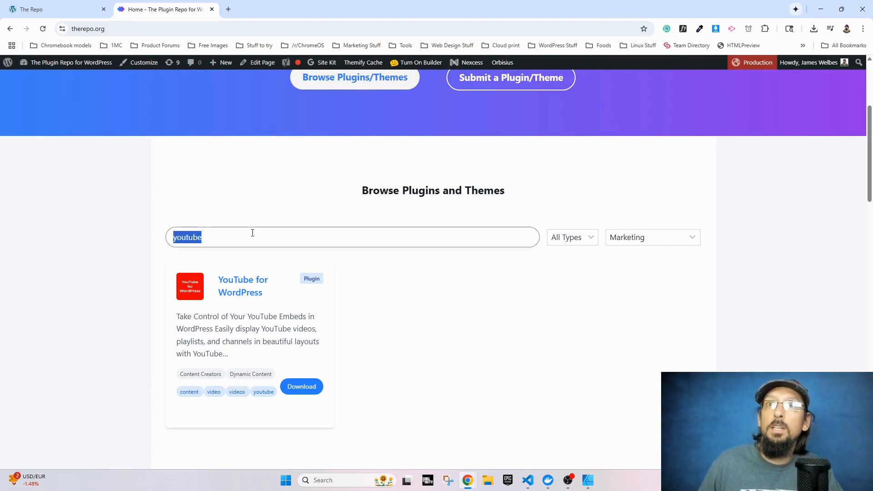
key("BackSpace")
left_click(637, 237)
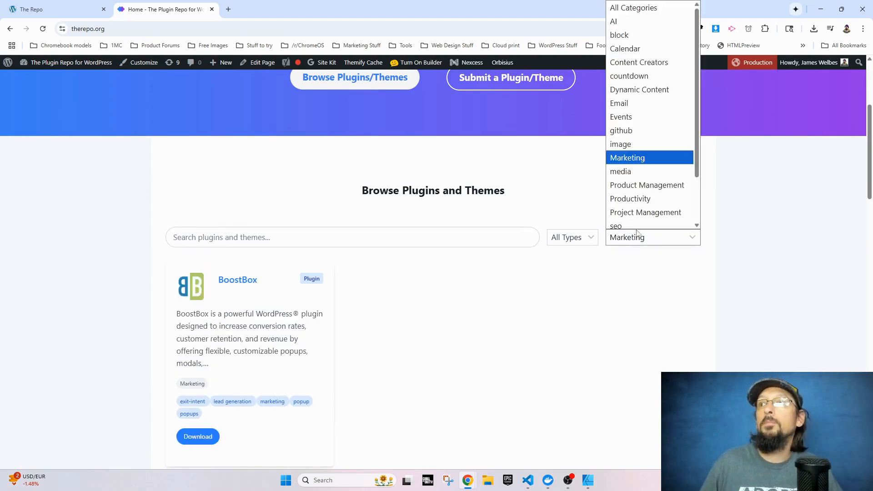
left_click(635, 162)
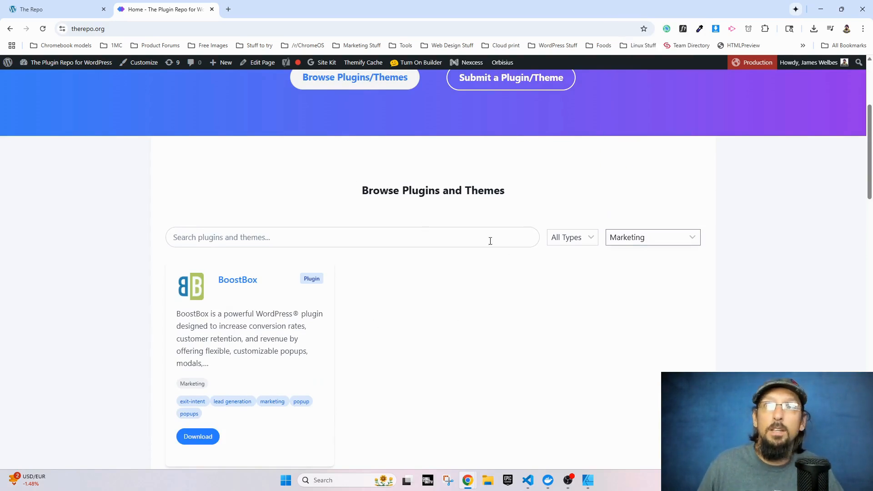
scroll(414, 236, "down", 3)
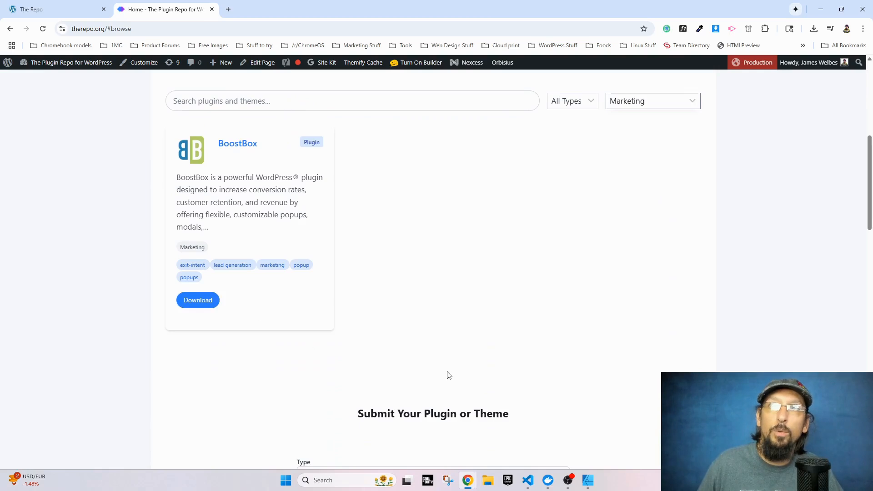
scroll(284, 252, "up", 3)
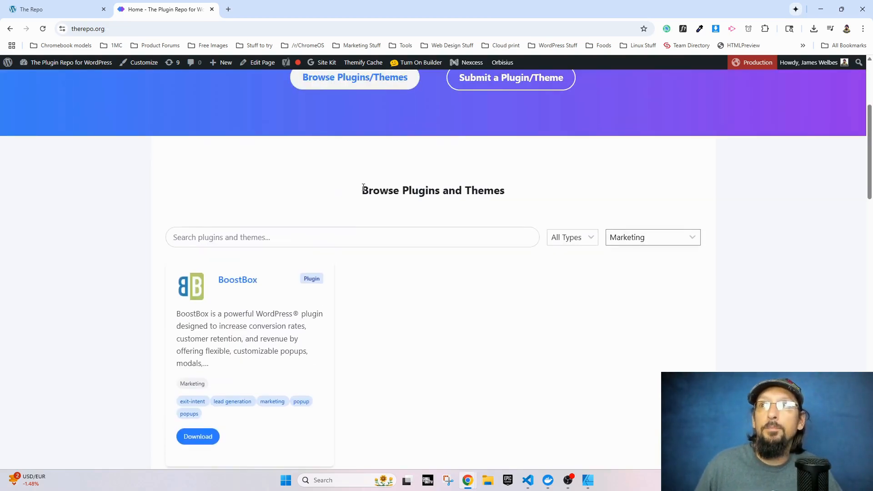
Step: Switch back to the local site's tab, leave Etch for the WordPress admin, and open the installed plugins list
left_click(65, 9)
scroll(512, 299, "down", 2)
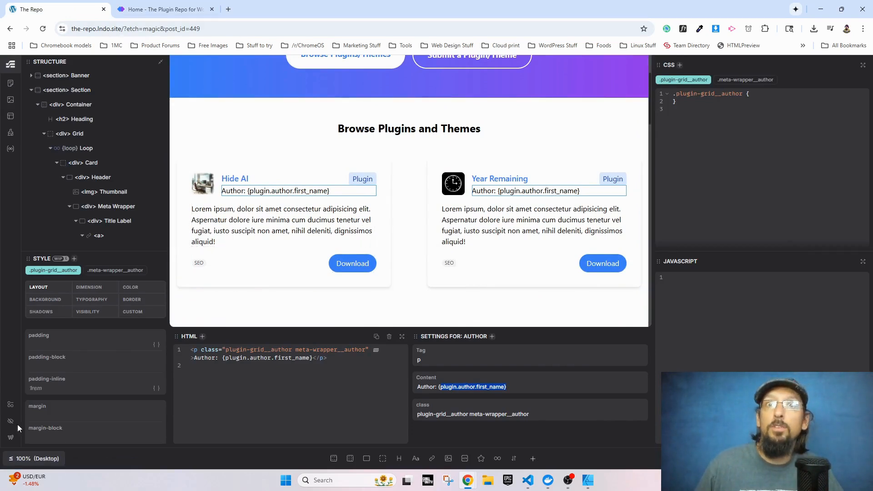
left_click(17, 440)
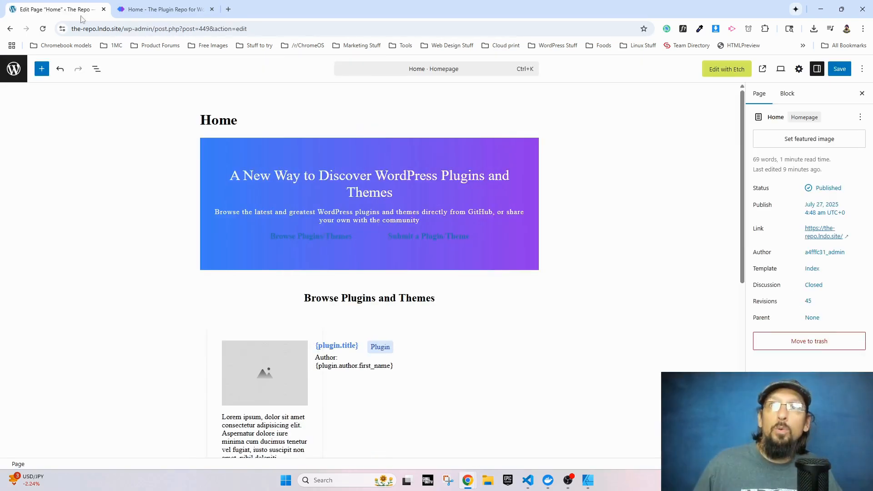
left_click(13, 68)
left_click(476, 86)
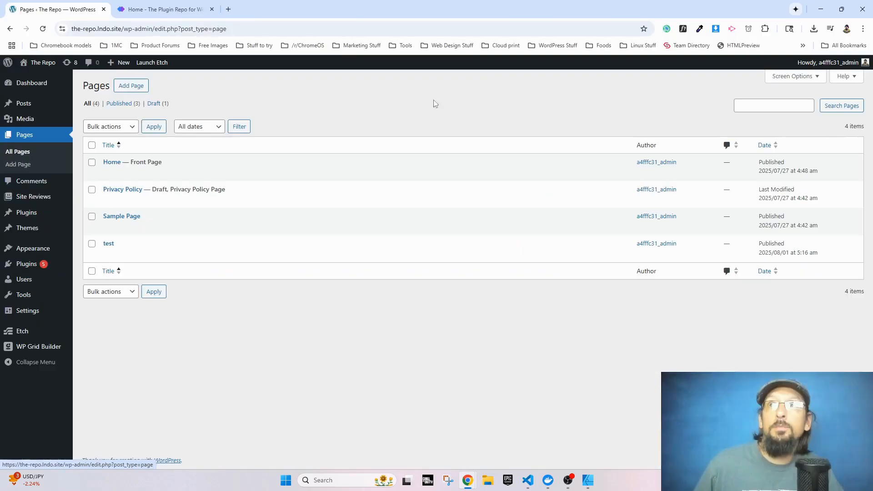
left_click(45, 270)
Step: Find WP Grid Builder among the installed plugins, view its plugin details, and close them
scroll(122, 384, "down", 5)
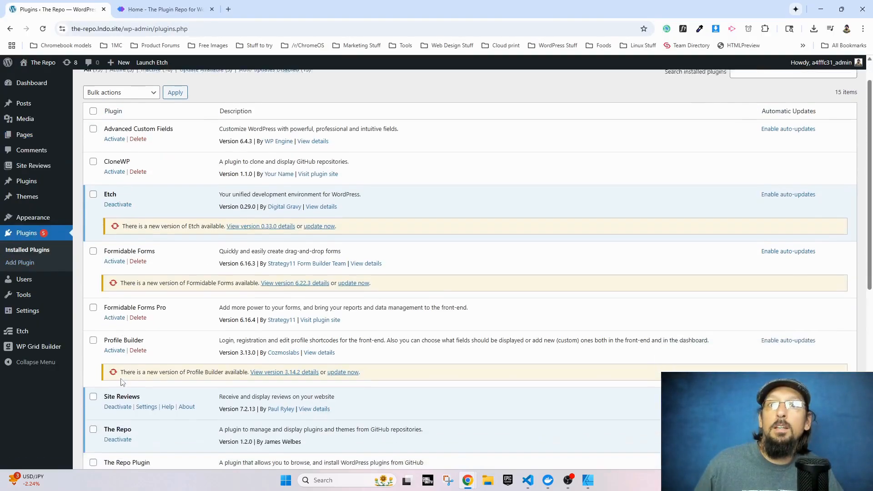
scroll(122, 385, "down", 3)
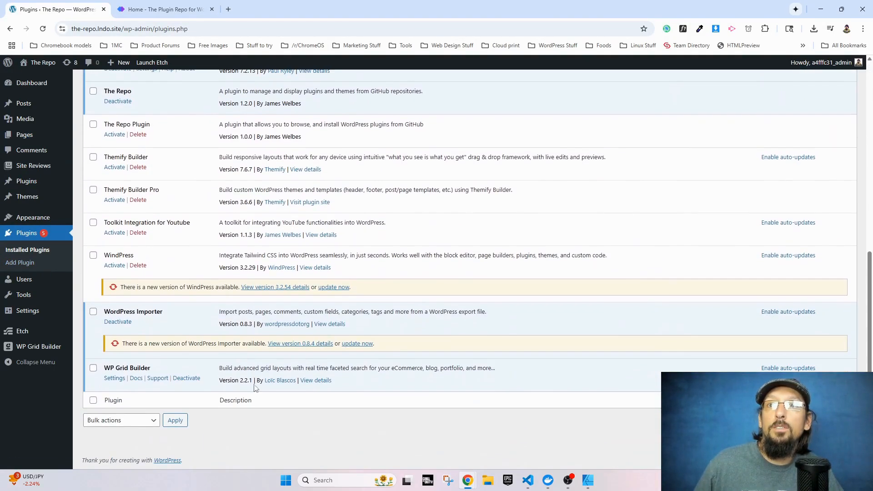
left_click_drag(263, 381, 298, 383)
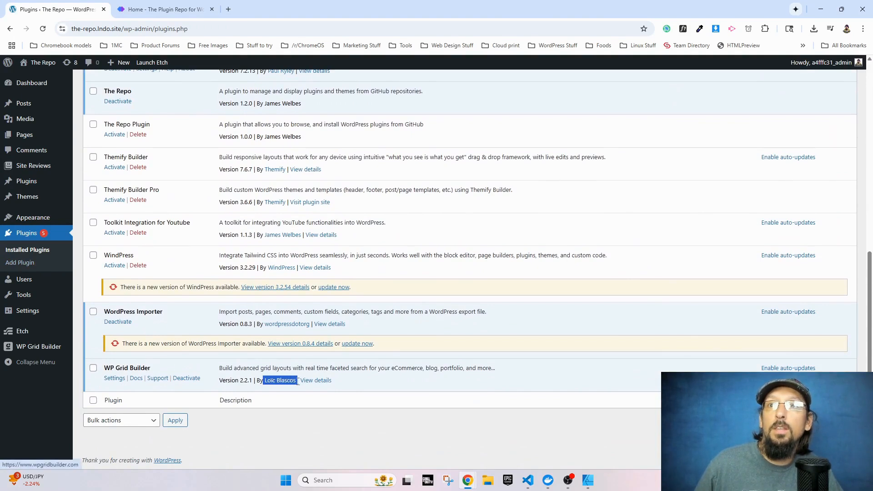
left_click(317, 381)
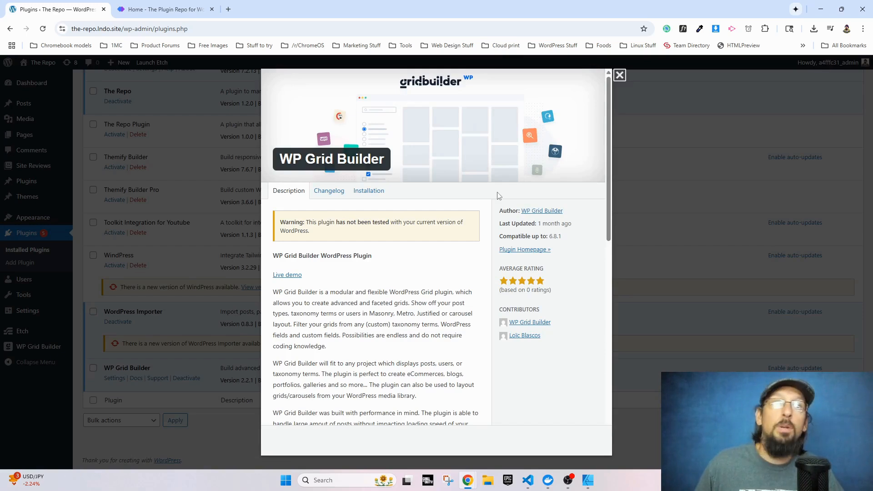
left_click(620, 75)
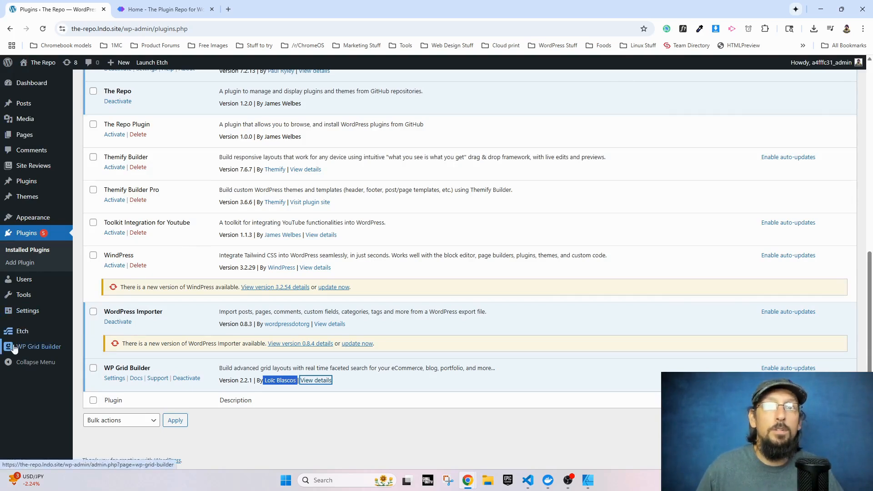
Step: Create a new facet in WP Grid Builder and name it "Plugin Search"
mouse_move(15, 348)
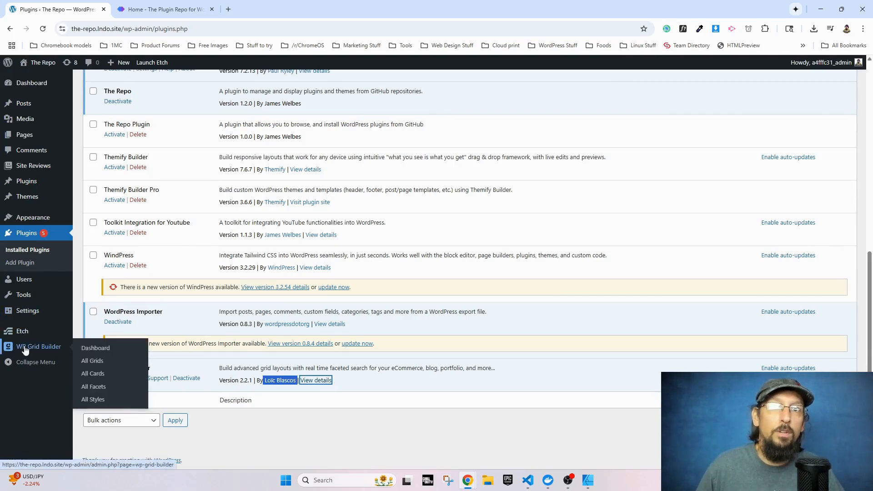
left_click(94, 387)
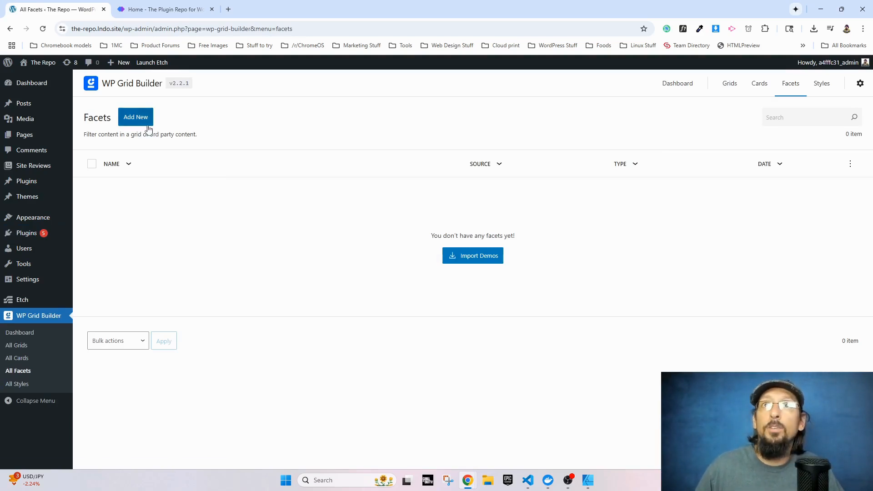
left_click(136, 117)
left_click(153, 119)
type("Plugin Search")
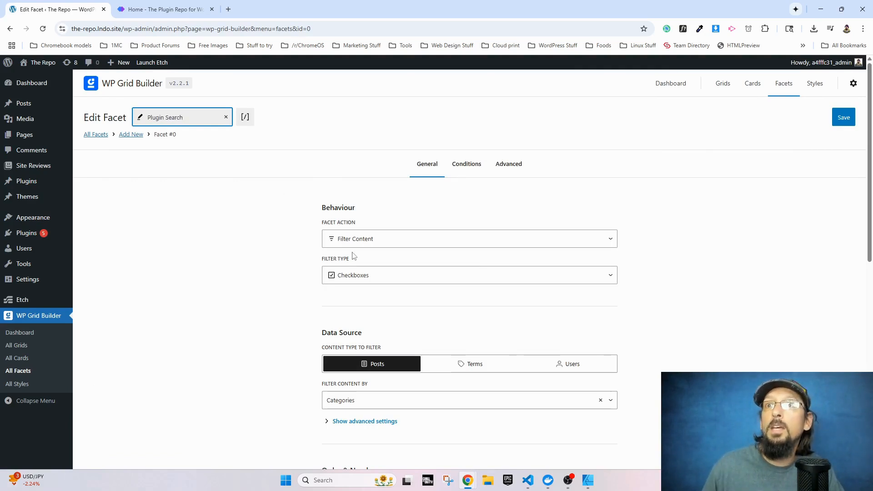
Step: Set the facet's filter type to Search Field, review its search options, and save the facet
left_click(358, 276)
scroll(361, 382, "down", 3)
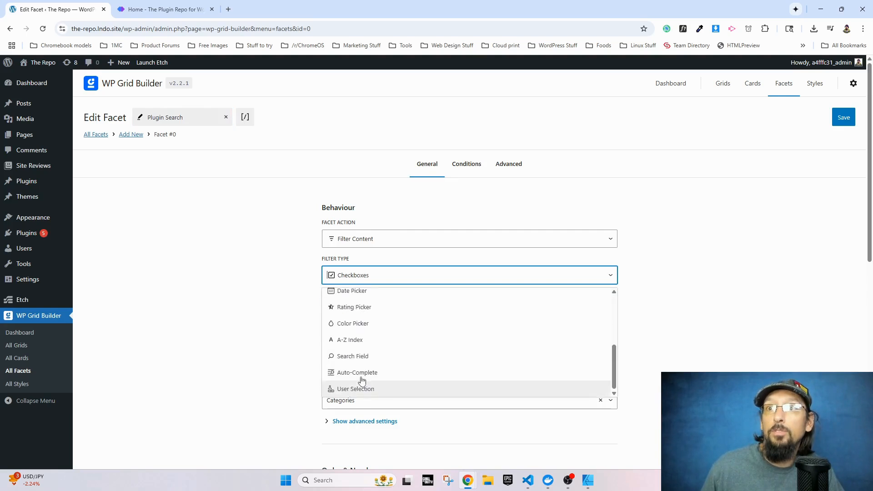
left_click(353, 358)
scroll(291, 327, "down", 3)
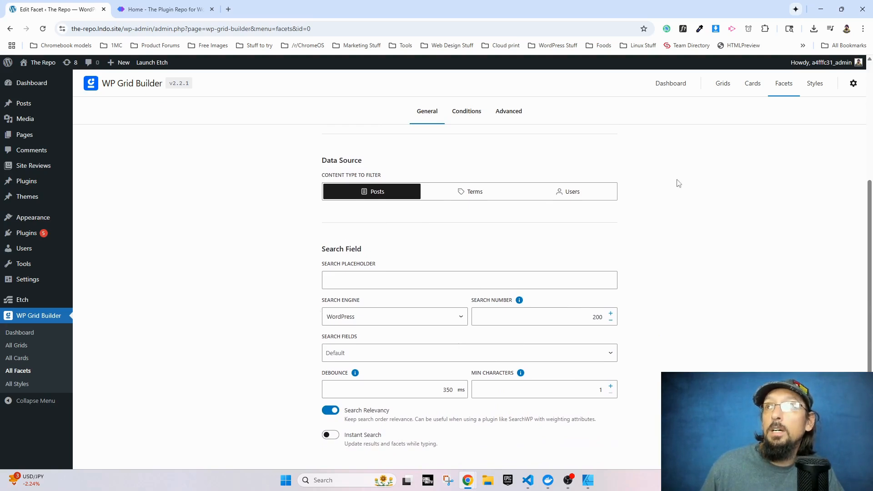
scroll(672, 184, "up", 4)
left_click(844, 117)
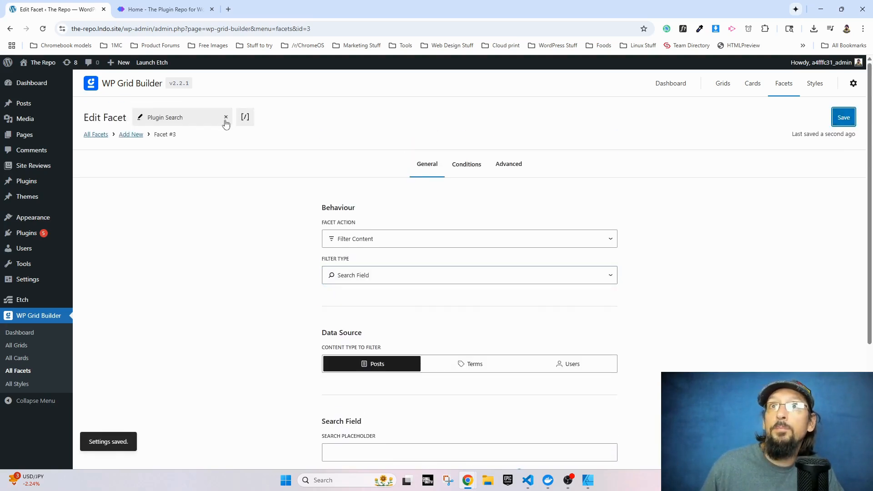
Step: Copy the Plugin Search facet's shortcode and open the local site's Home page in the WordPress block editor
left_click(245, 117)
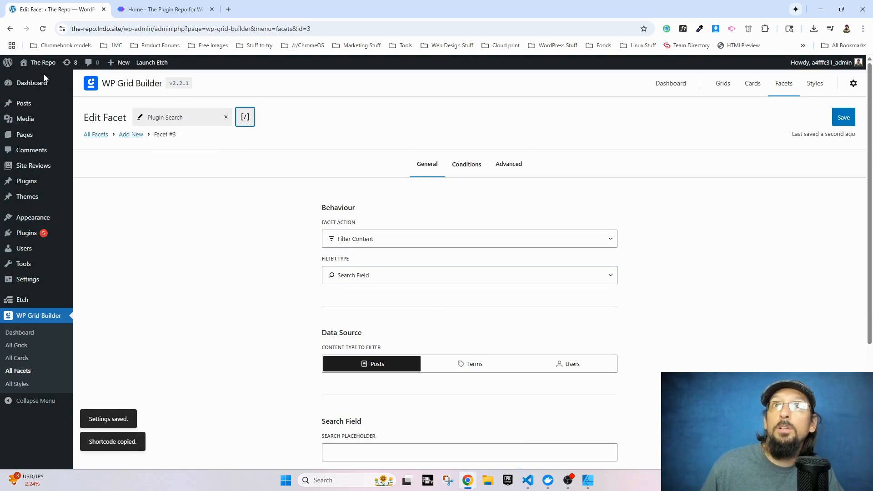
left_click(20, 62)
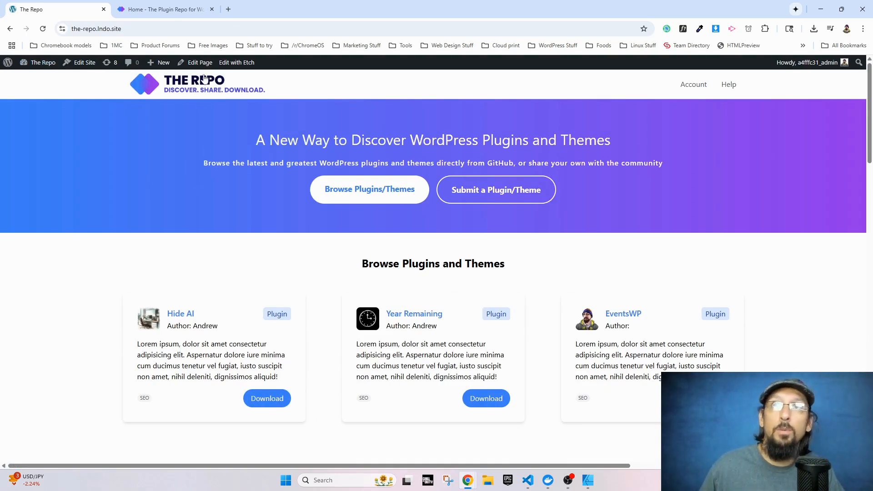
left_click(196, 64)
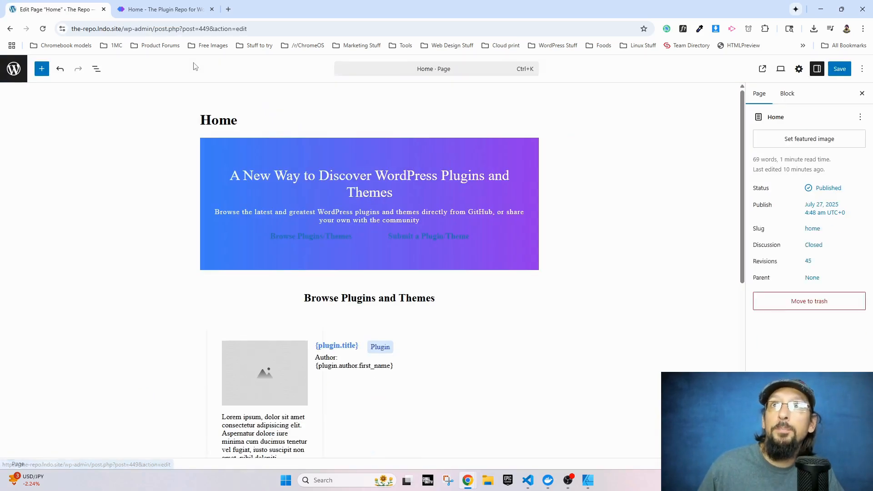
Step: Insert a Shortcode block below the "Browse Plugins and Themes" heading and paste the copied facet shortcode into it
left_click(348, 307)
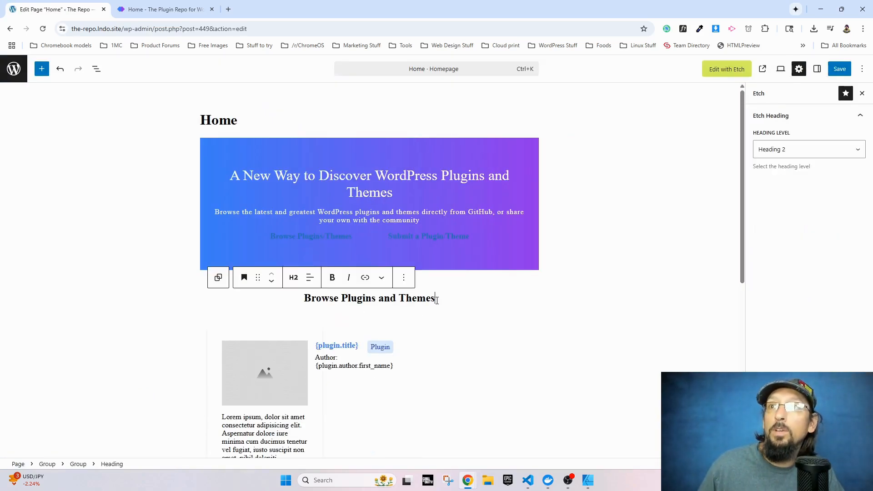
key("Return")
type("/sh")
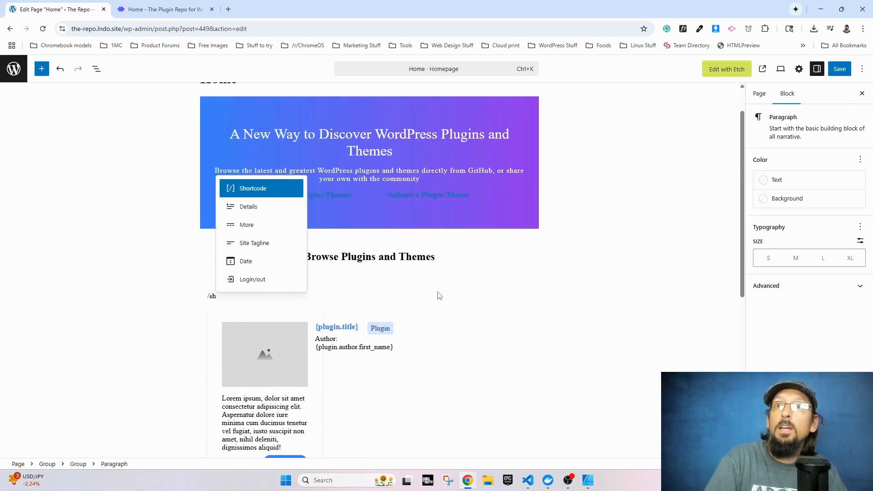
key("Return")
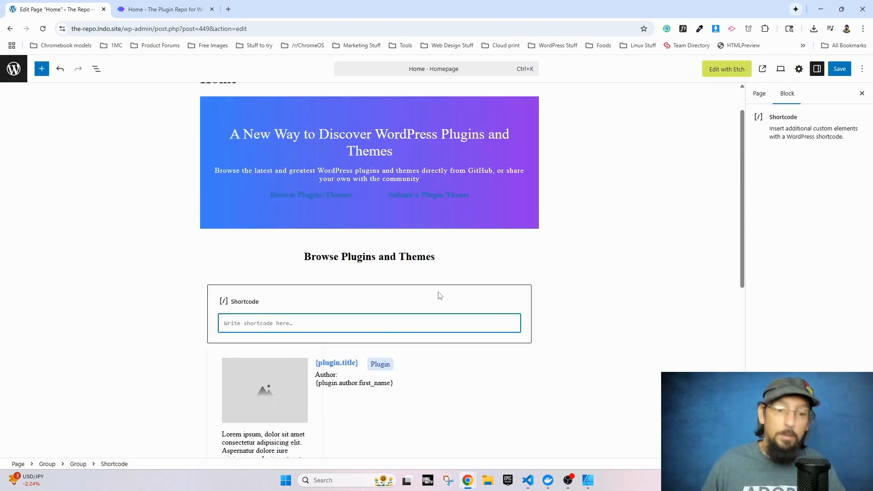
type("[wpgb_facet id=\"3\" grid=\"grid ID to filter\"]")
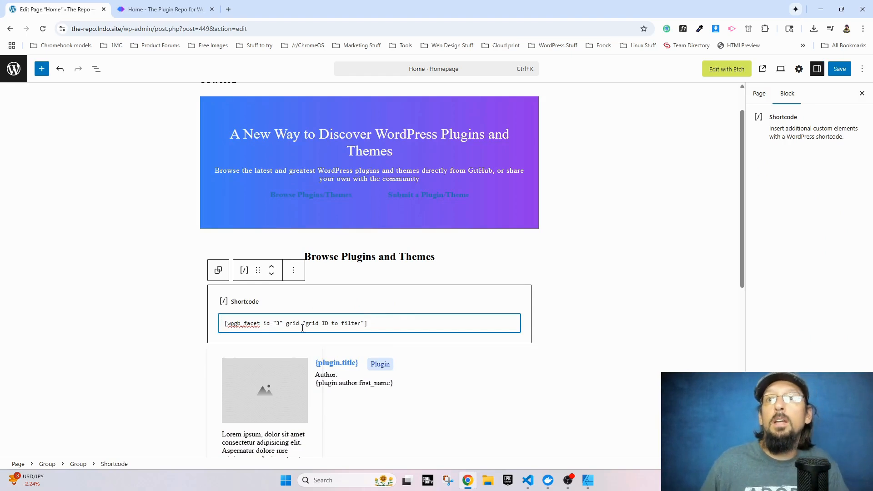
Step: Replace the shortcode's grid placeholder with "wpgb-content" and save the Home page
left_click_drag(306, 325, 362, 325)
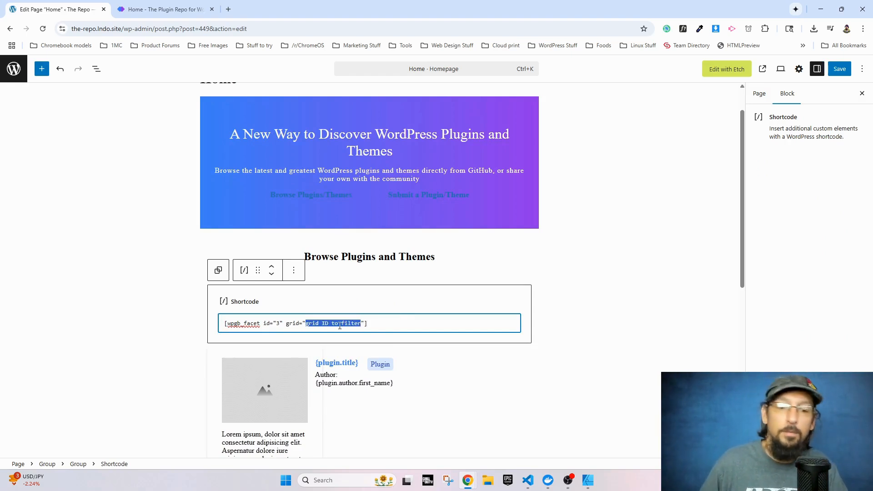
type("wpgb-sea")
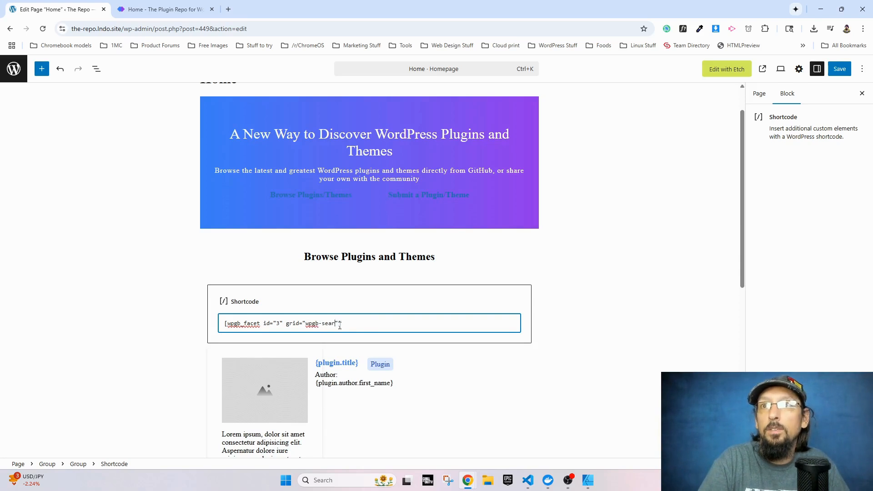
key("BackSpace")
key("BackSpace")
key("BackSpace")
key("BackSpace")
key("BackSpace")
key("BackSpace")
key("BackSpace")
type("content")
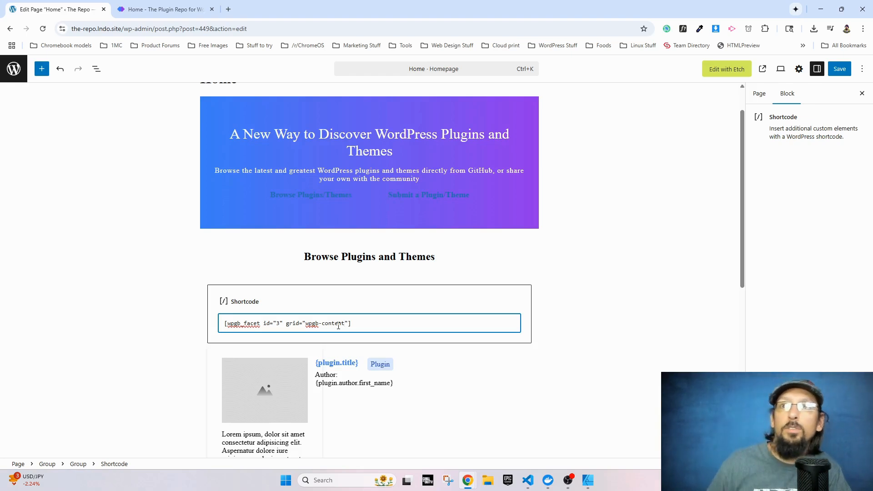
left_click_drag(306, 322, 350, 323)
left_click(338, 323)
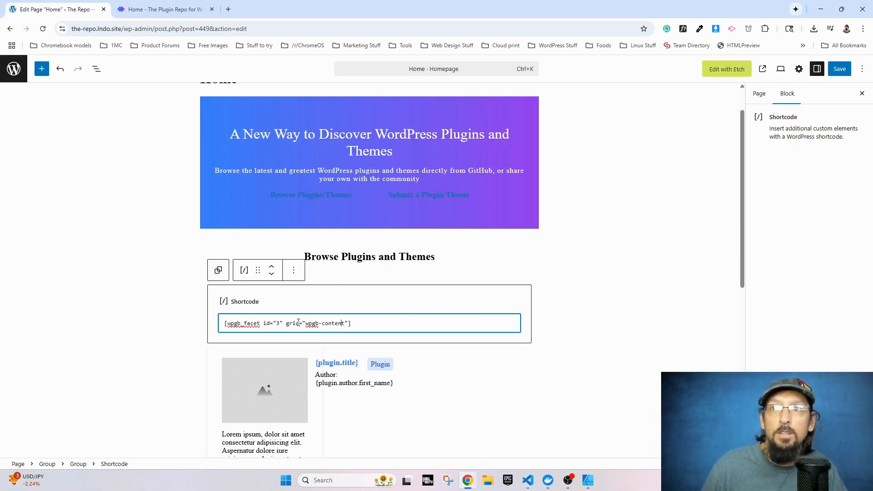
left_click(839, 69)
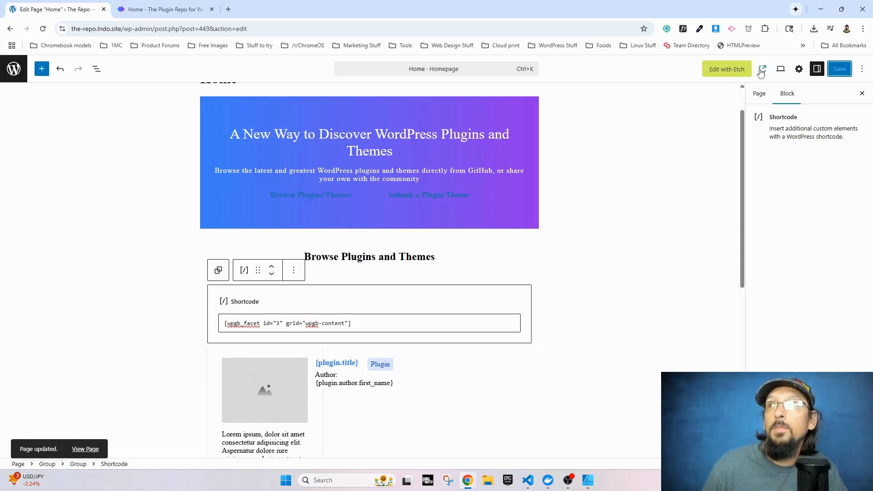
Step: Open the Home page in Etch and add the class "wpgb-content" to the plugin section's Grid div in its HTML
left_click(723, 72)
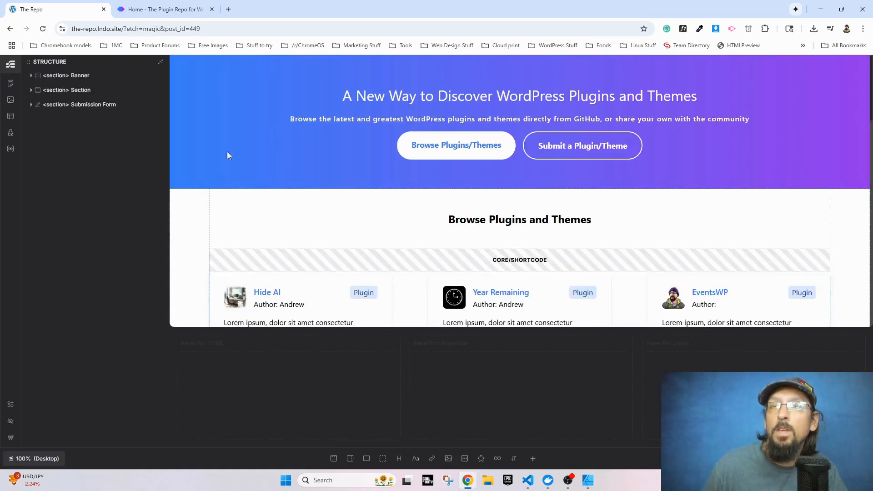
left_click(72, 91)
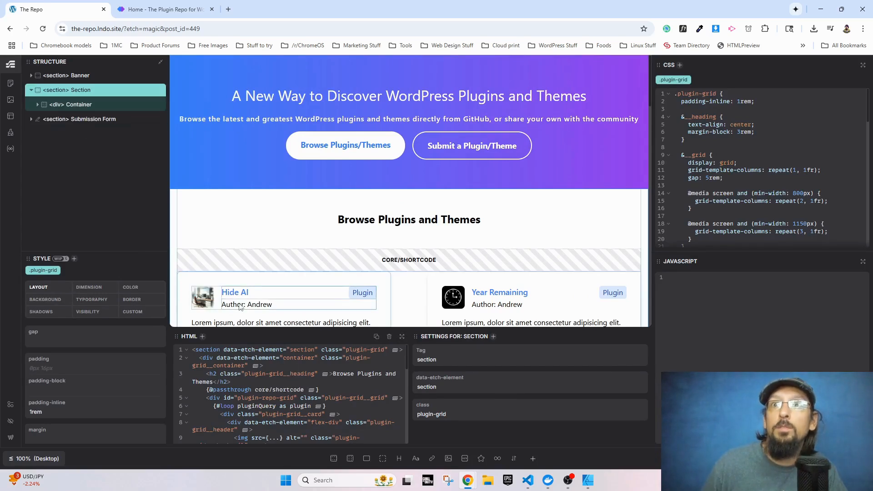
left_click(251, 284)
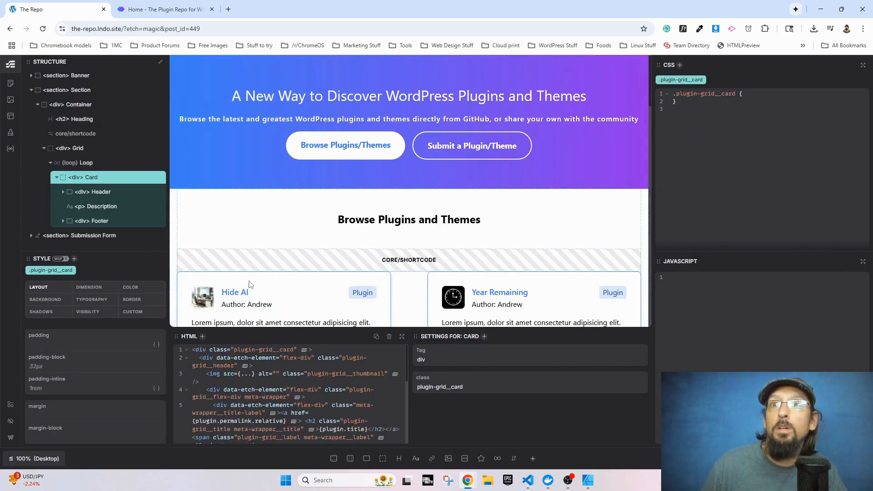
left_click(75, 162)
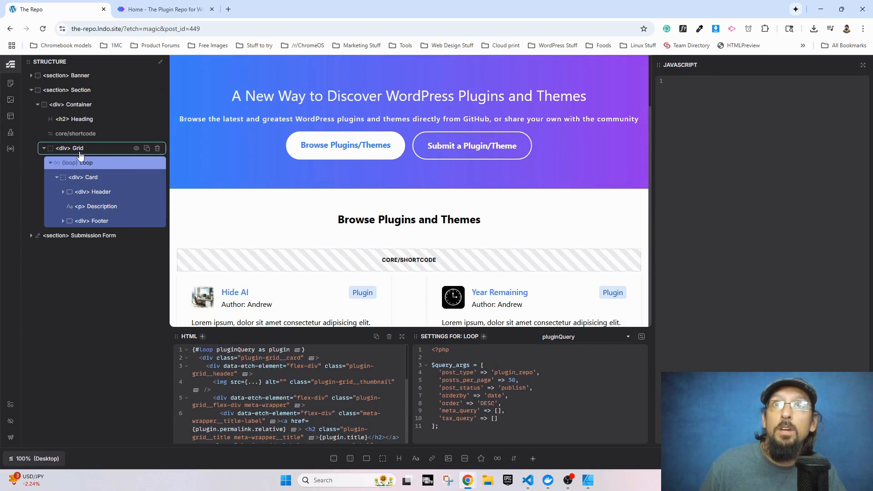
left_click(81, 150)
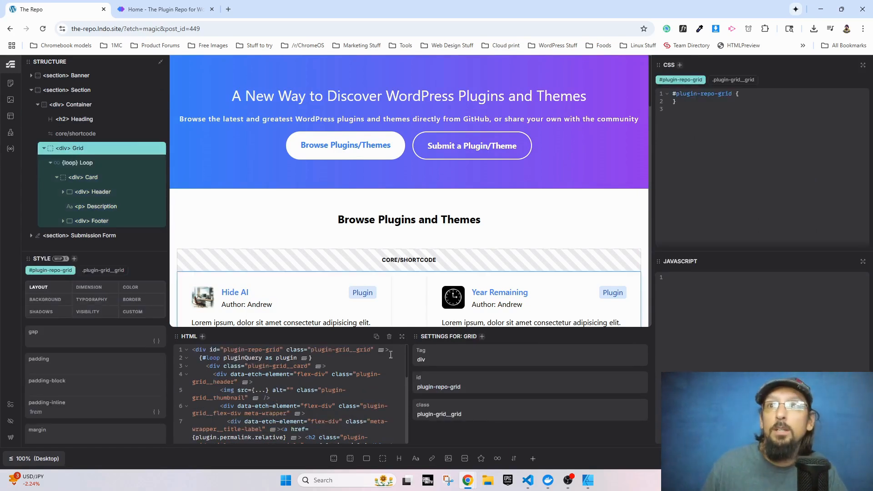
left_click(373, 350)
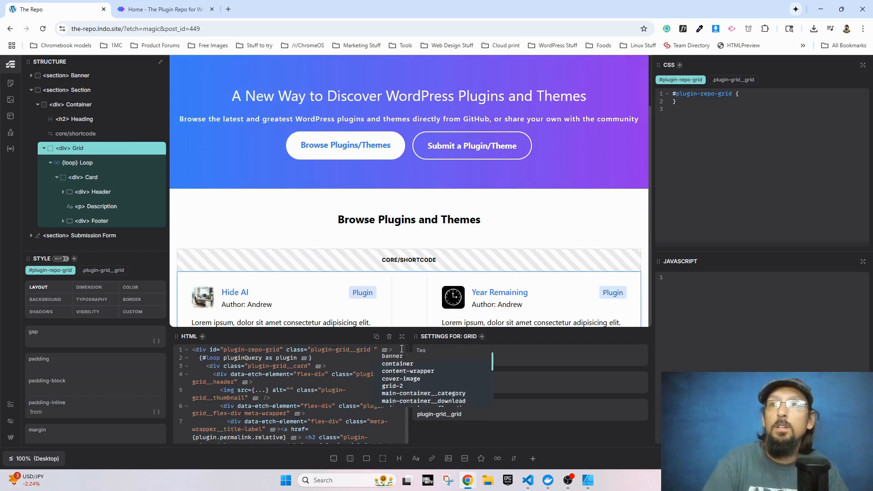
type("wp")
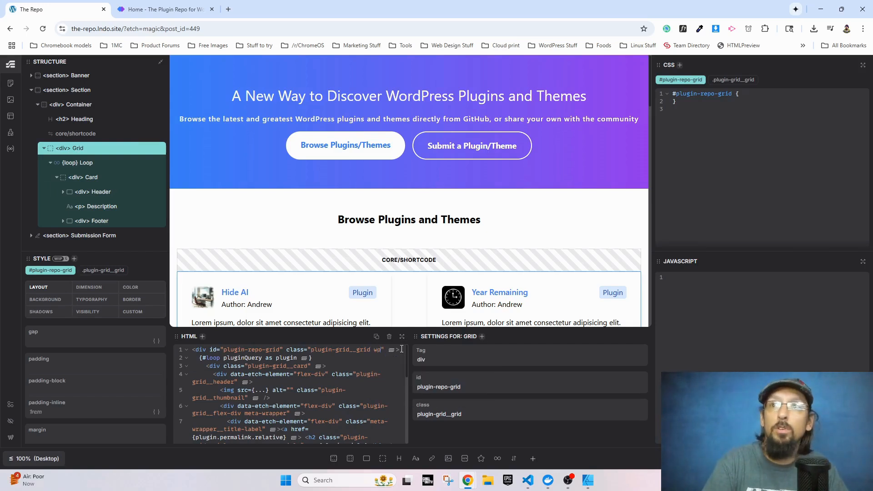
type("gb-content")
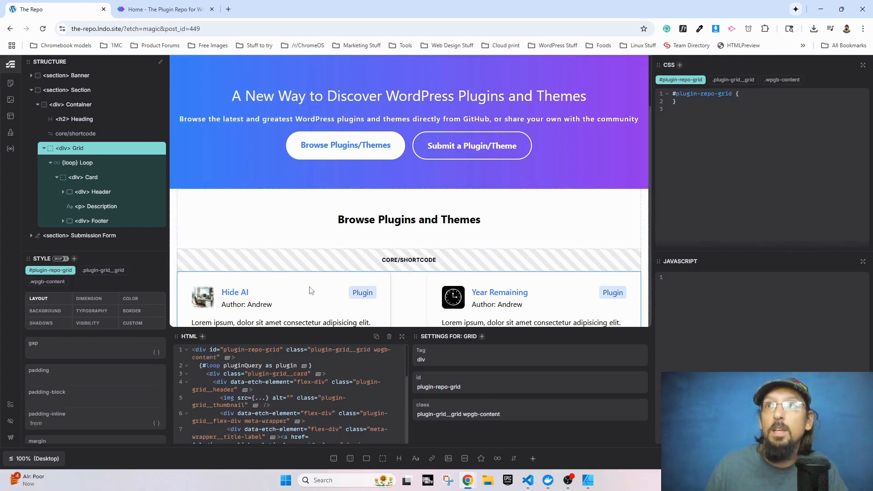
Step: Add 'wp_grid_builder' => 'wpgb-content' to the query arguments of the grid's pluginQuery loop
scroll(181, 201, "down", 2)
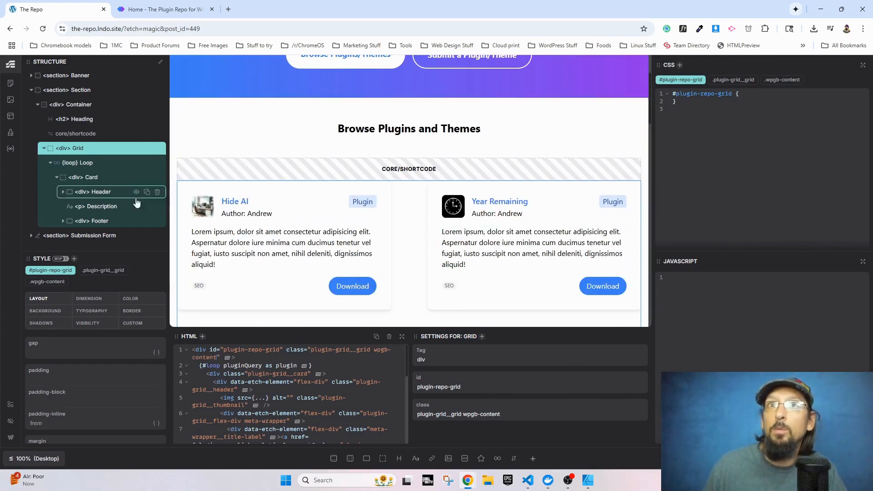
left_click(75, 163)
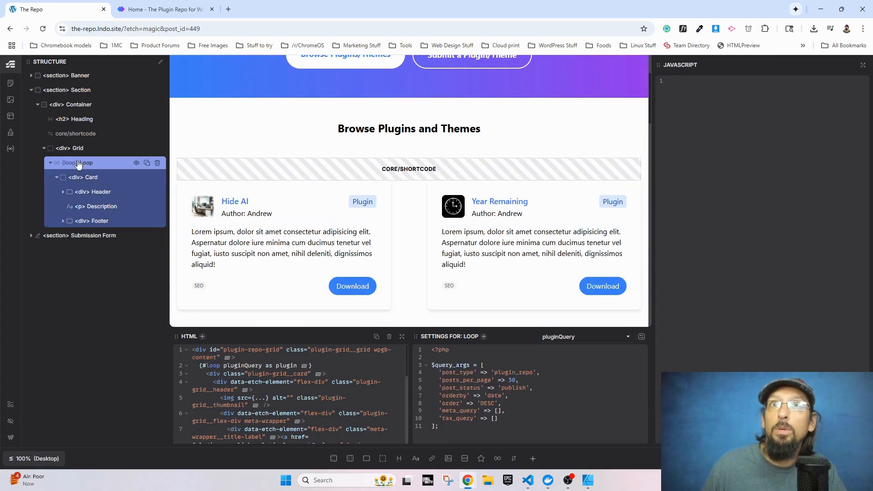
left_click(503, 419)
type(",")
key("Return")
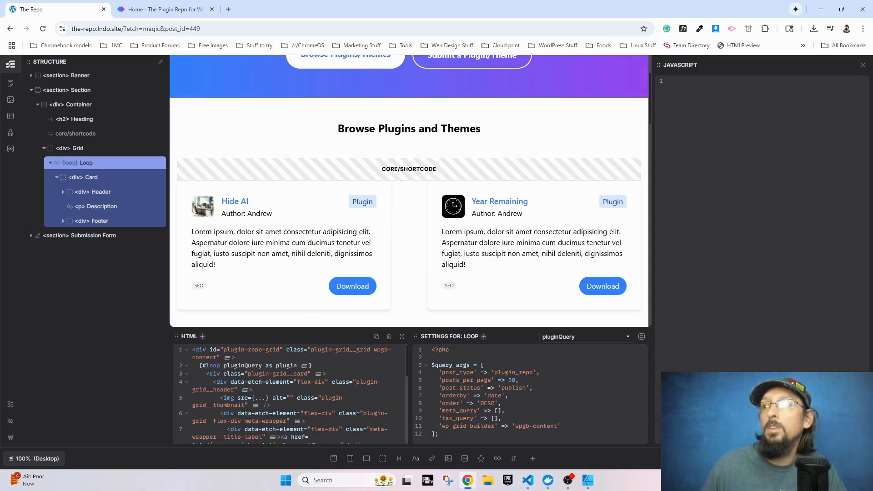
Step: Open the site's front end and test the plugin search with "seo"
left_click(10, 438)
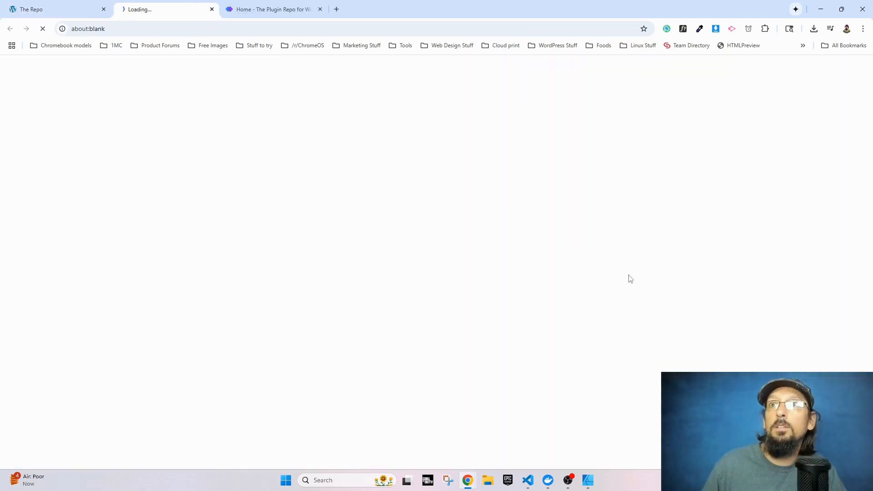
left_click(209, 300)
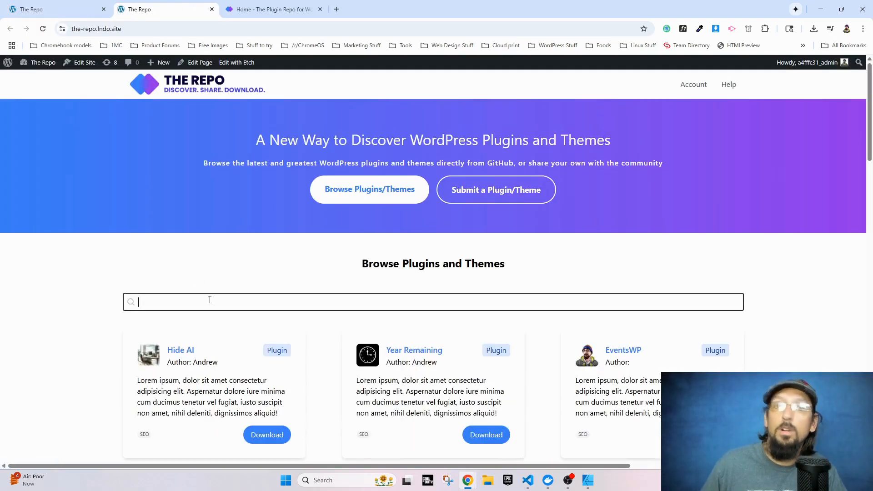
type("seo")
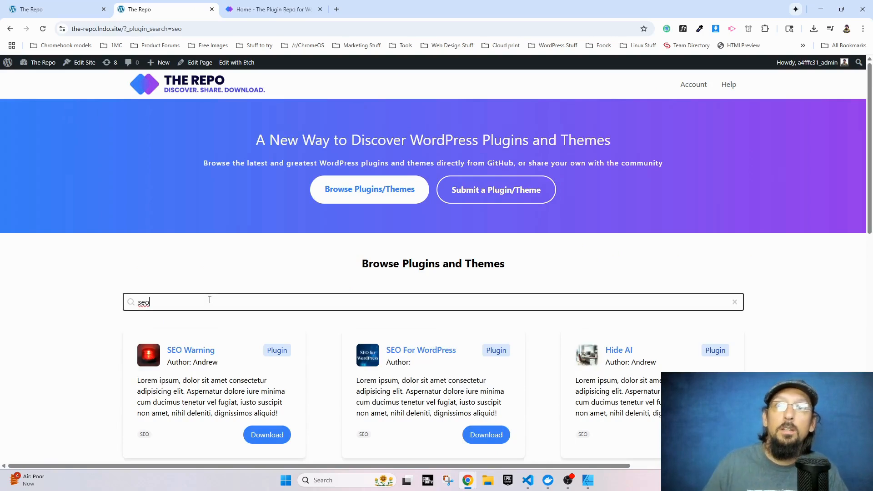
scroll(210, 300, "down", 2)
scroll(146, 279, "up", 1)
Step: Test the plugin search with "roadmap" instead and clear the search field
key("BackSpace")
key("BackSpace")
key("BackSpace")
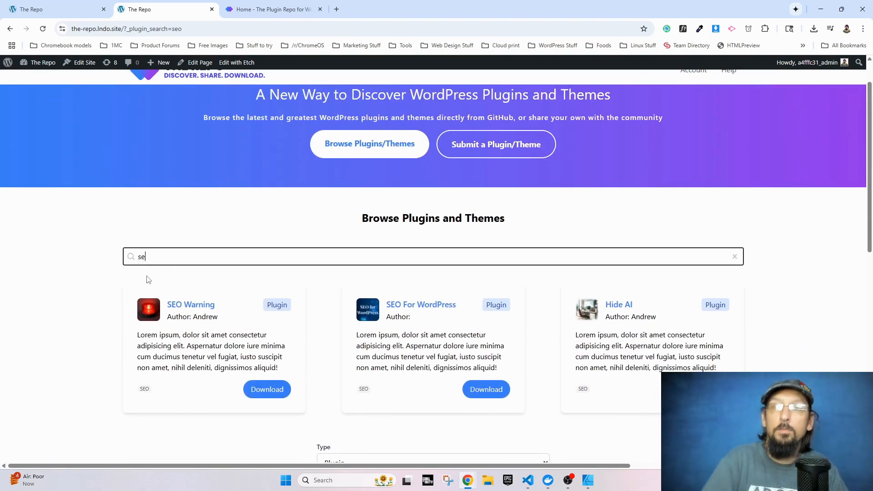
type("roadmap")
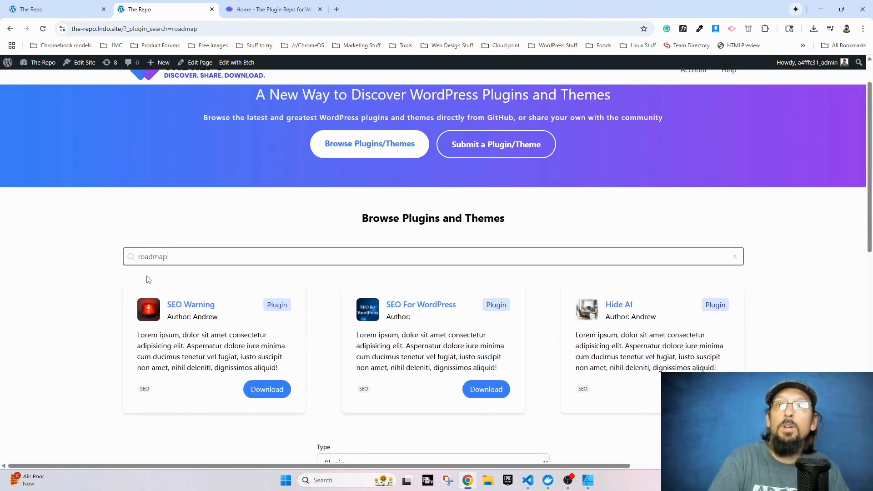
double_click(162, 258)
key("BackSpace")
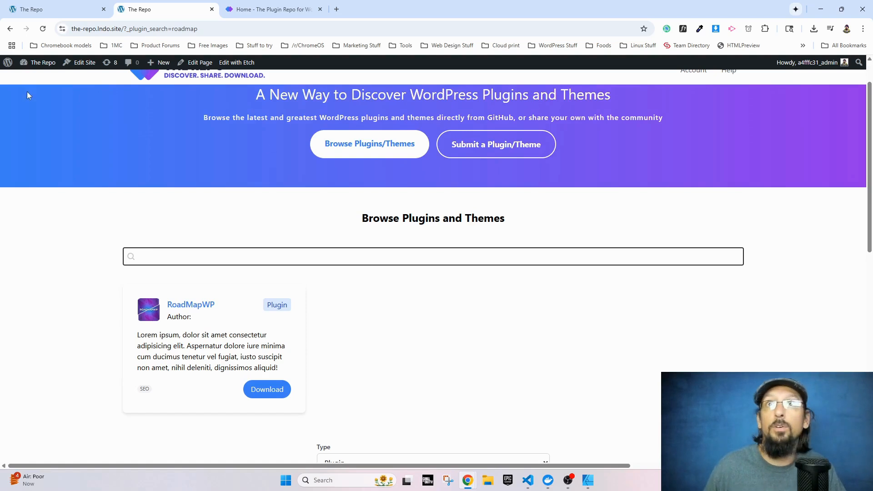
Step: Create a new WP Grid Builder facet named "Plugin Categories" with Dropdown as its filter type
scroll(68, 84, "up", 1)
left_click(41, 64)
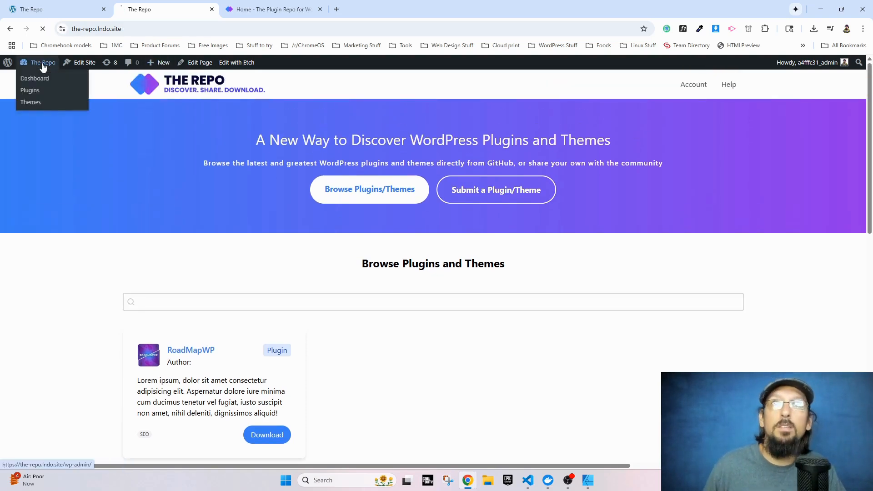
mouse_move(38, 348)
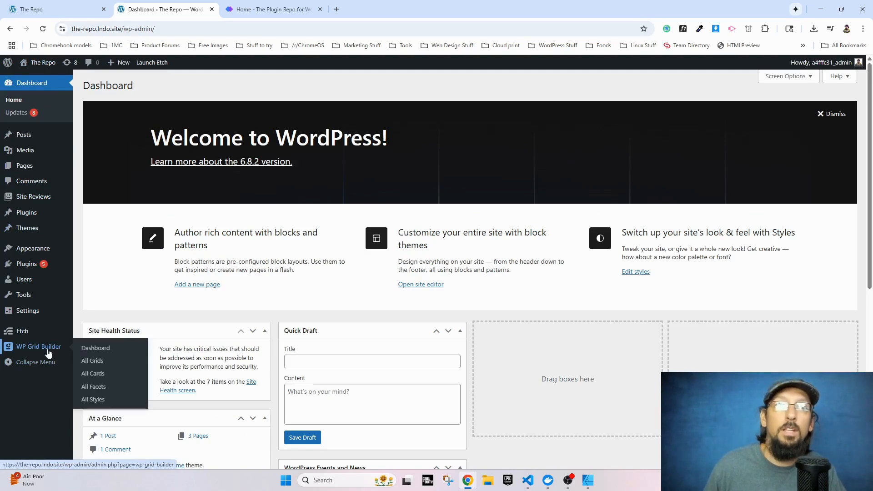
left_click(97, 387)
left_click(133, 119)
left_click(165, 118)
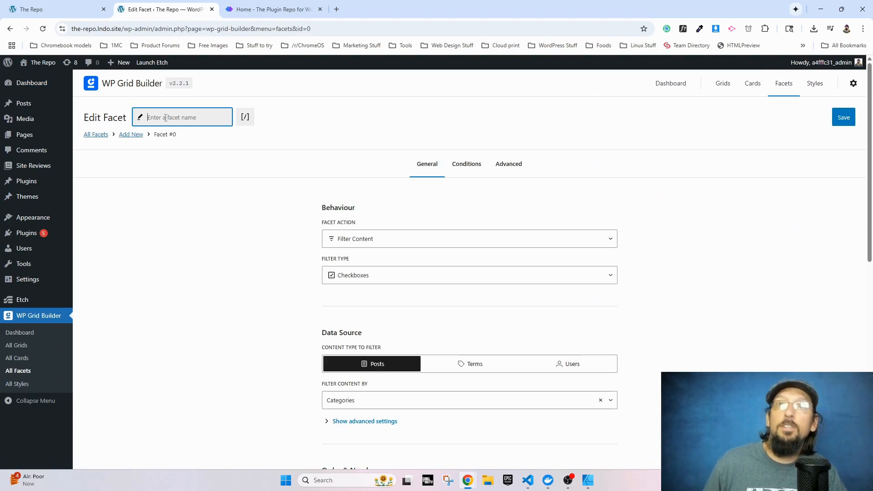
type("Plugin Categories")
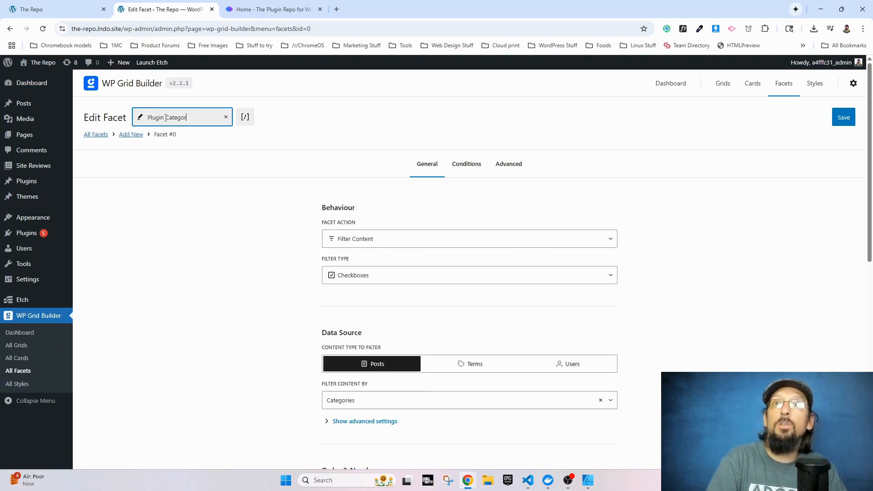
left_click(350, 269)
left_click(351, 329)
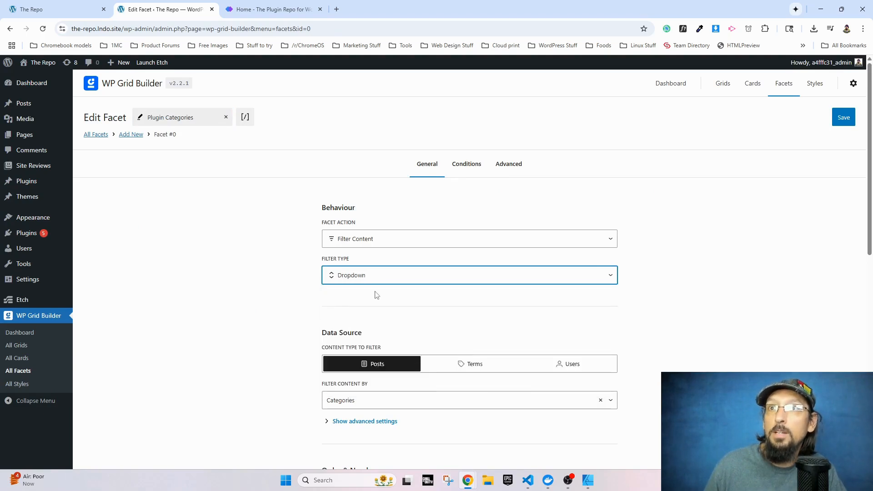
Step: Set the facet to filter posts by the Plugin Categories taxonomy
scroll(294, 314, "down", 4)
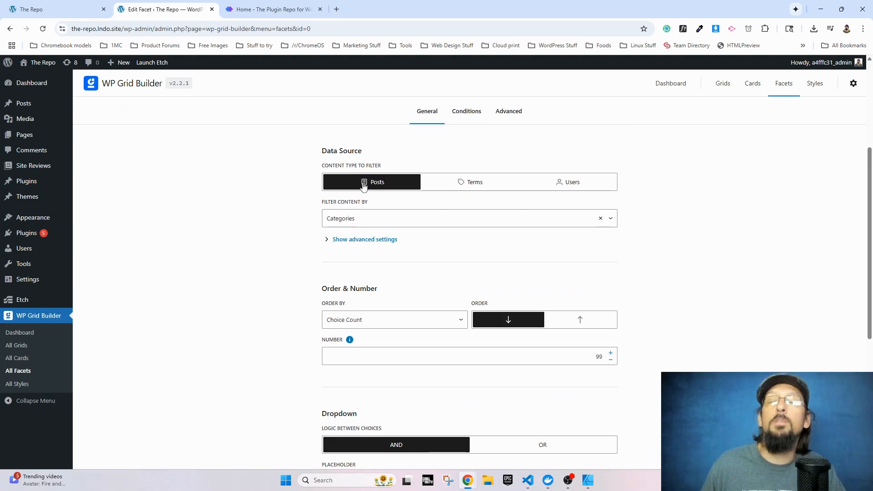
left_click(345, 217)
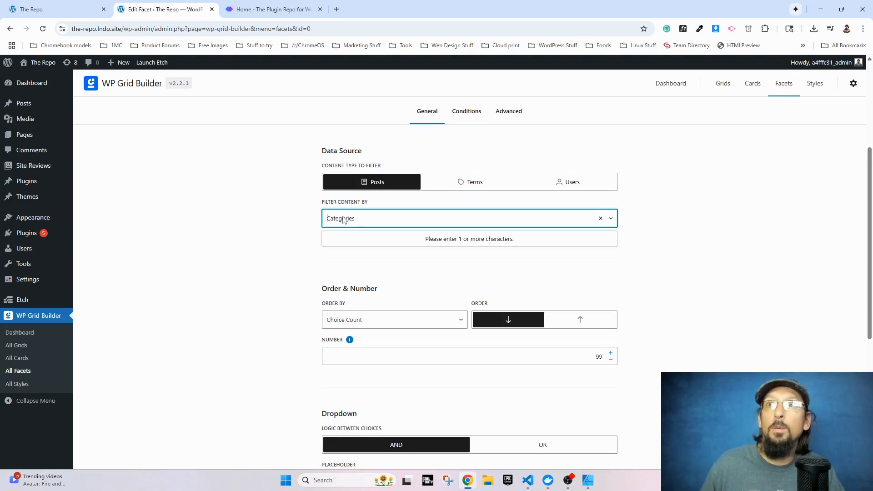
left_click(338, 220)
left_click(350, 221)
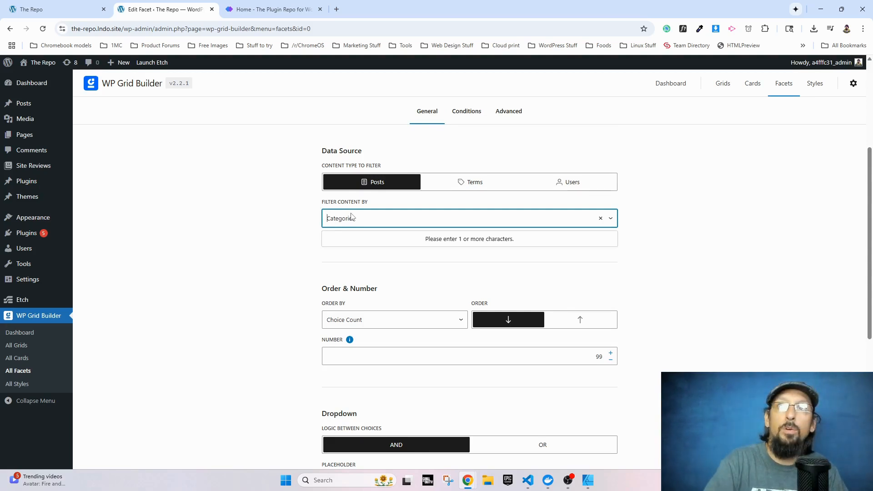
type("Plu")
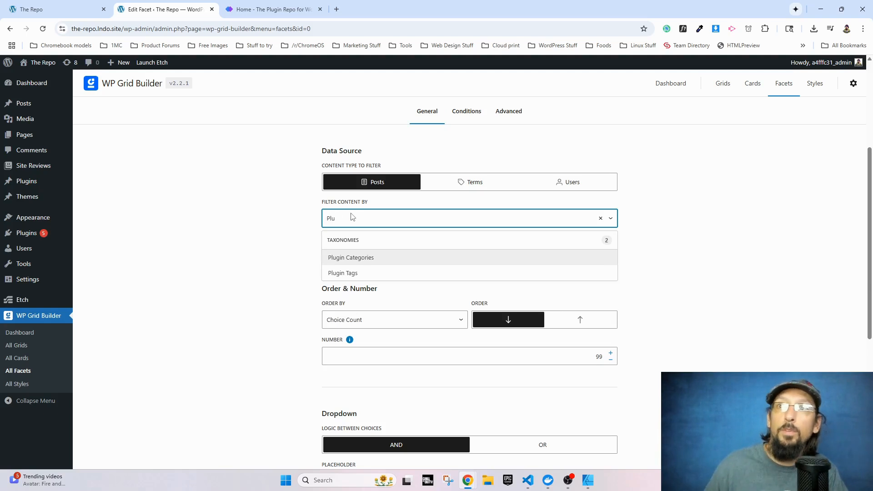
left_click(360, 263)
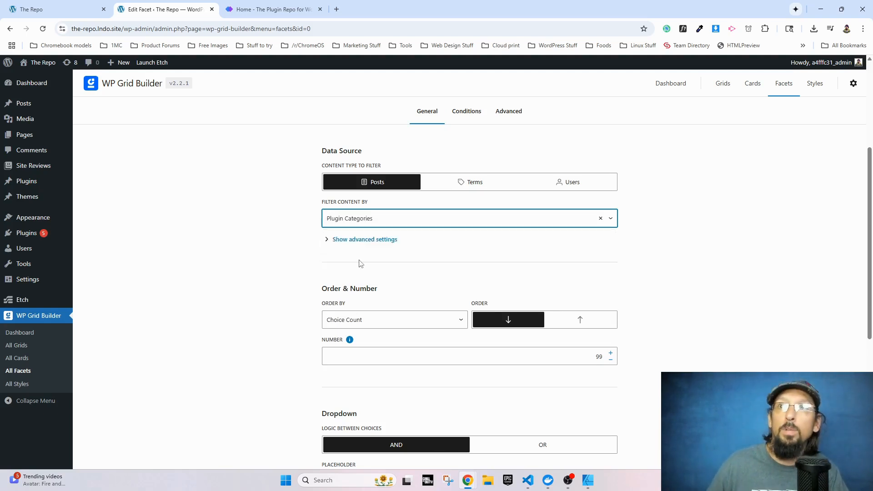
Step: Review the facet's dropdown options, save the facet, and copy its shortcode
scroll(312, 256, "down", 3)
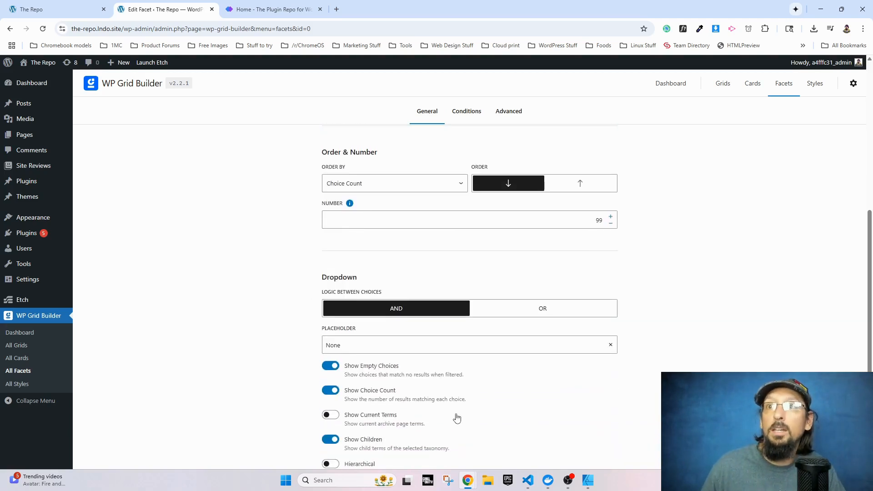
scroll(456, 415, "down", 2)
scroll(491, 382, "up", 9)
left_click(844, 117)
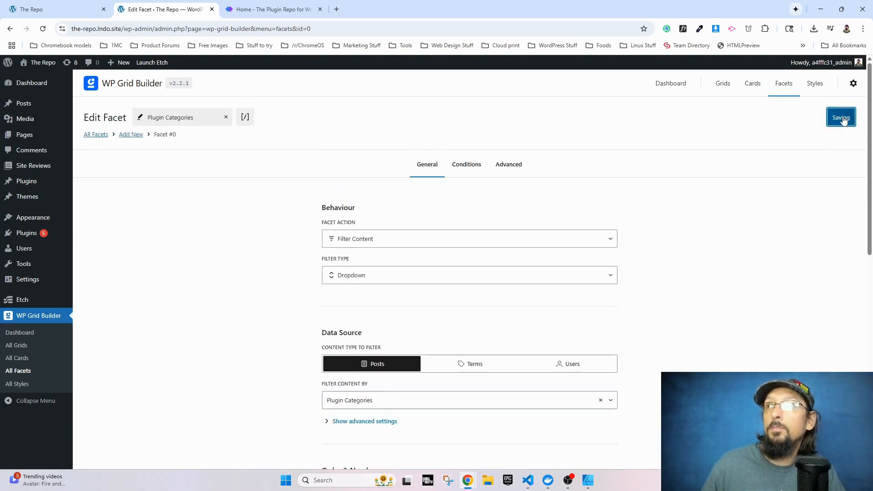
left_click(246, 117)
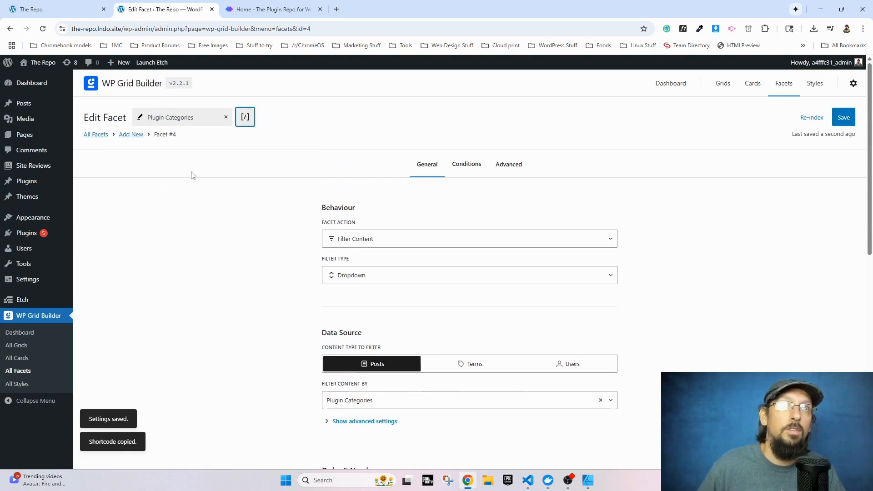
Step: Open the Home page in the block editor and insert a 66 / 33 Columns block between the "Browse Plugins and Themes" heading and the Shortcode block
left_click(36, 64)
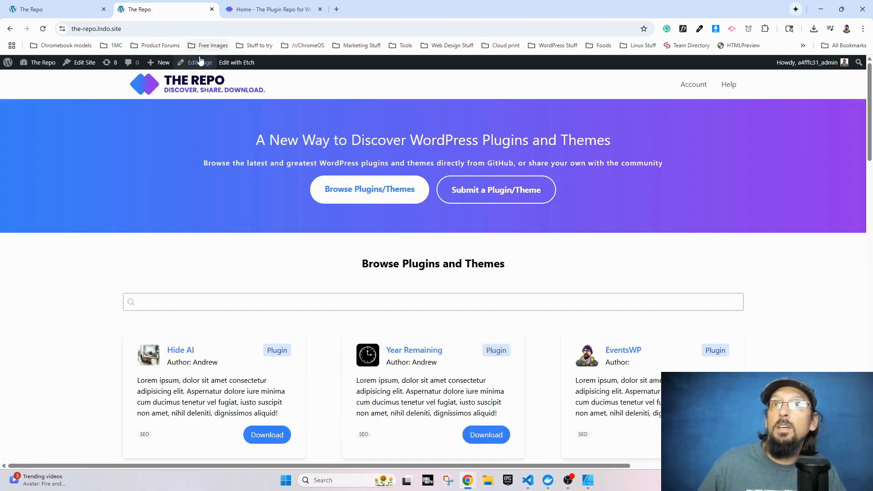
left_click(200, 62)
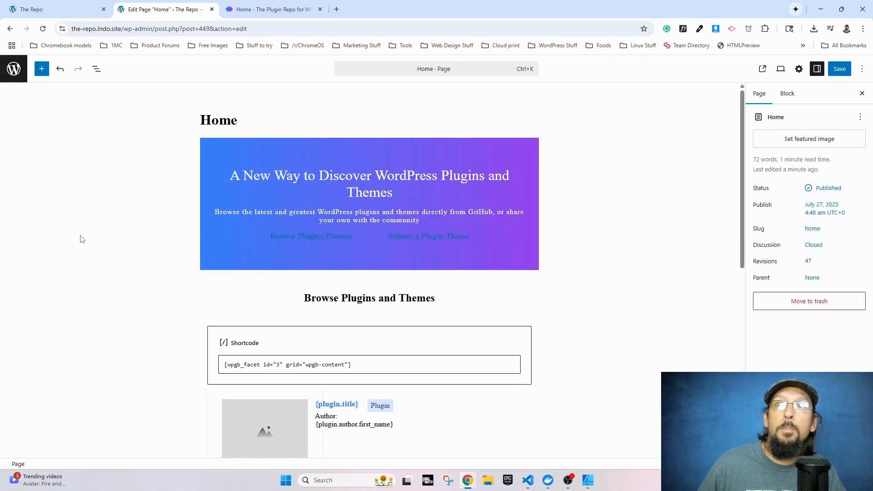
left_click(42, 68)
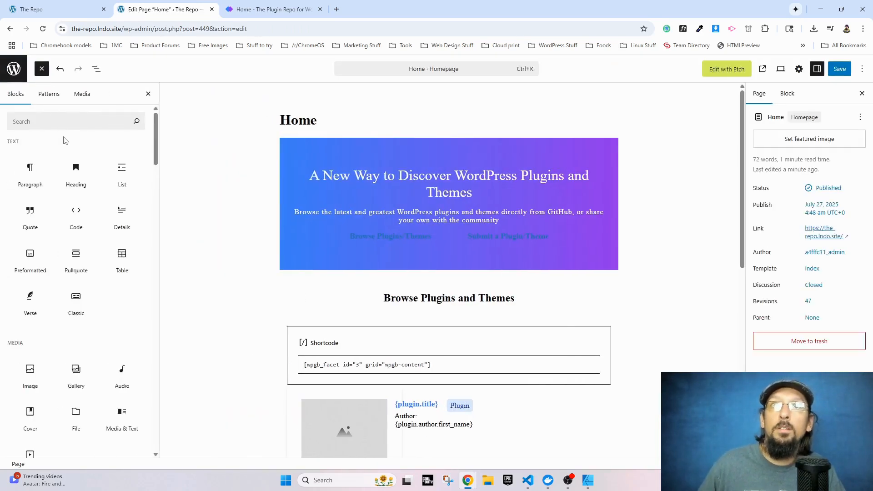
type("column")
left_click_drag(30, 164, 360, 330)
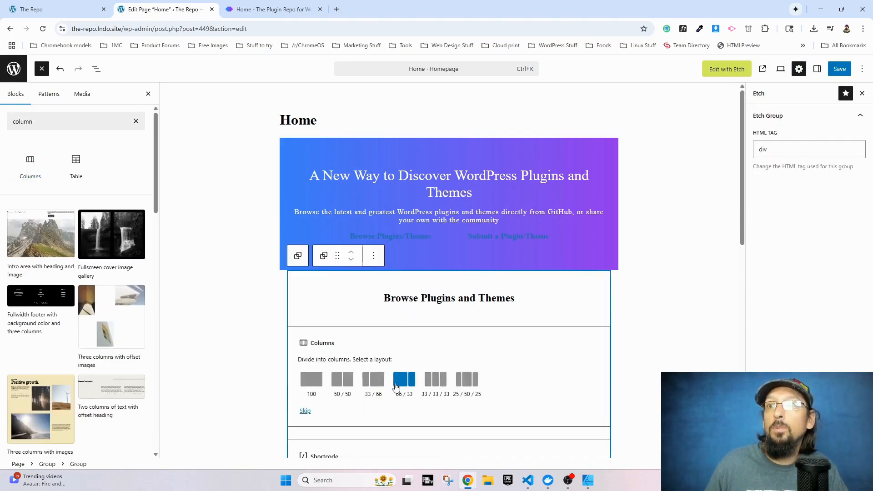
left_click(404, 381)
scroll(384, 364, "down", 1)
Step: Move the existing Shortcode block into the wide column and add a Shortcode block holding the copied facet shortcode to the 33.33% column
left_click(331, 329)
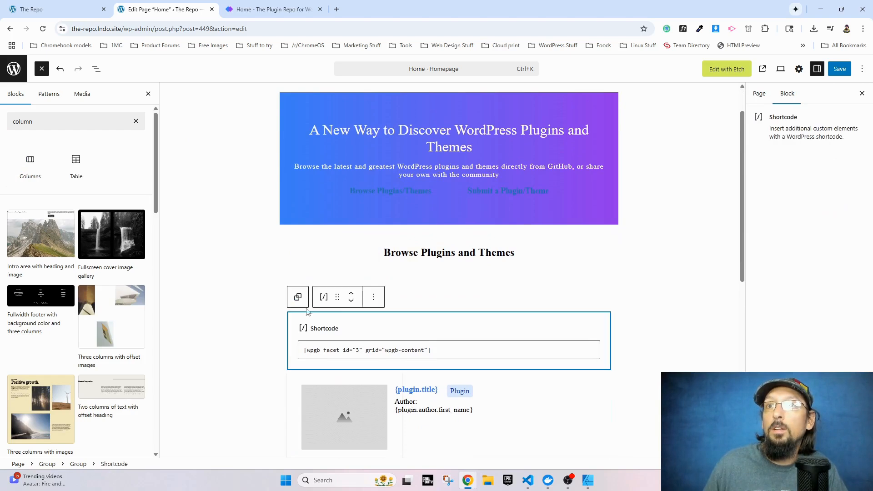
left_click_drag(337, 300, 393, 289)
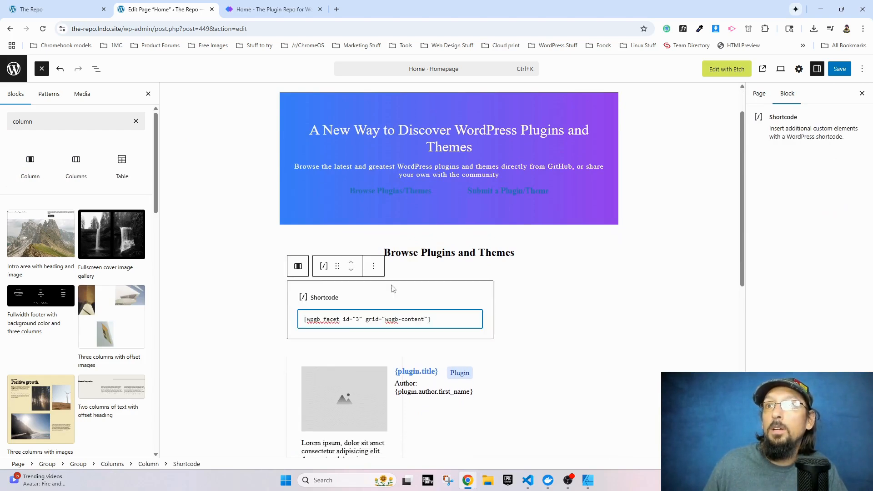
left_click(522, 308)
left_click(552, 290)
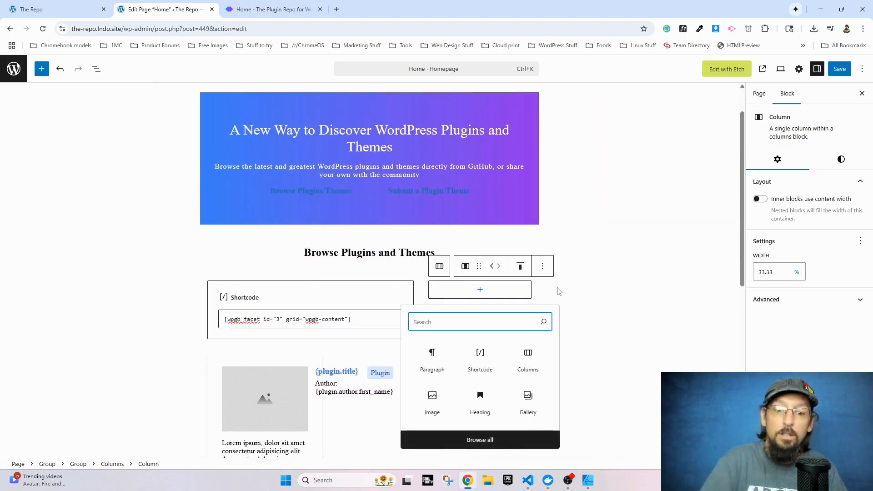
type("sh")
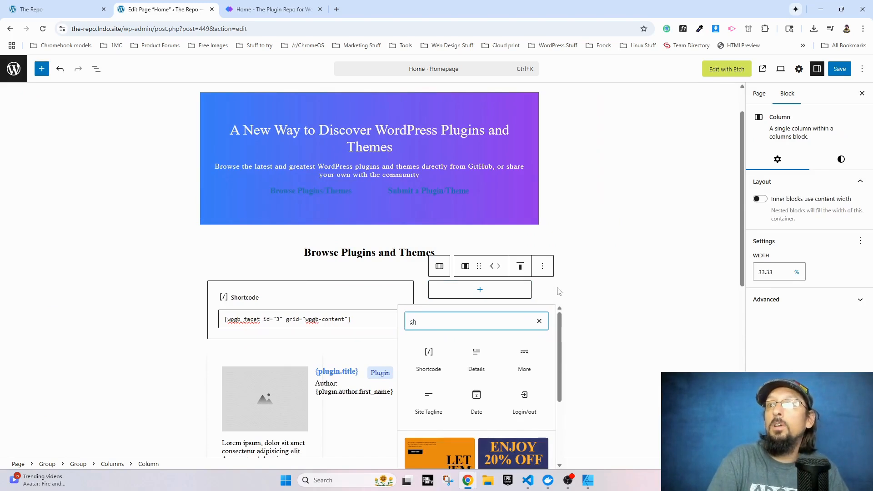
left_click(429, 357)
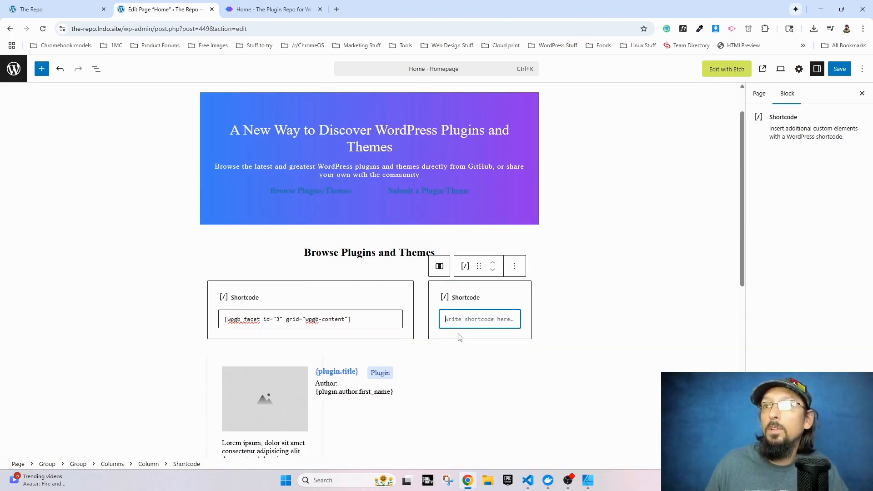
key("ctrl+v")
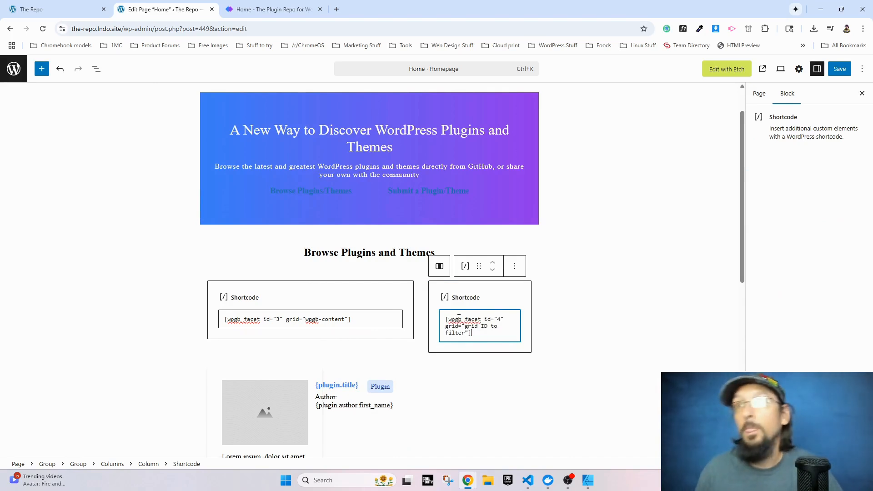
Step: Replace the grid ID placeholder in the facet 4 shortcode with "wpgb-content", save the page, and view it on the front end
left_click(279, 319)
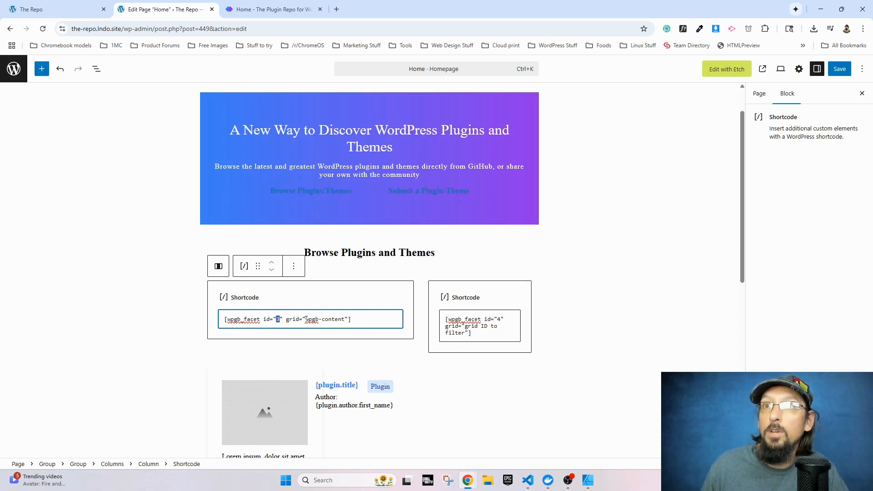
left_click_drag(305, 320, 344, 319)
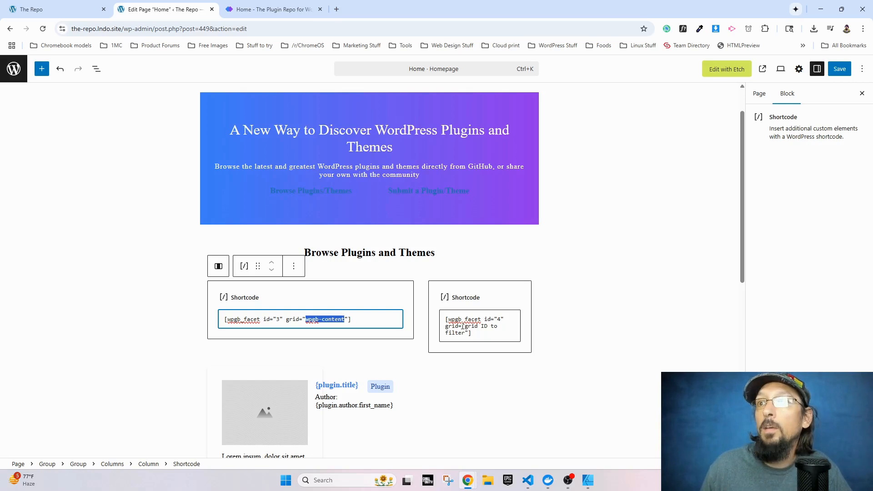
left_click_drag(466, 333, 464, 327)
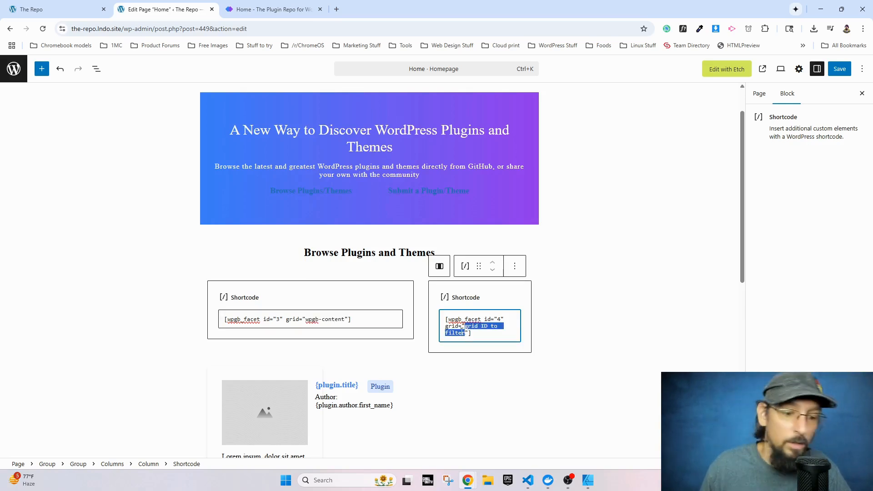
key("ctrl+v")
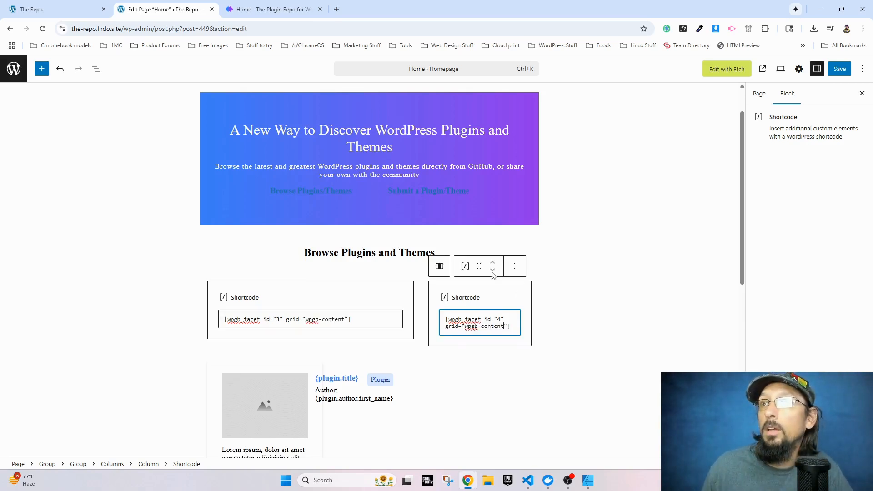
left_click(841, 68)
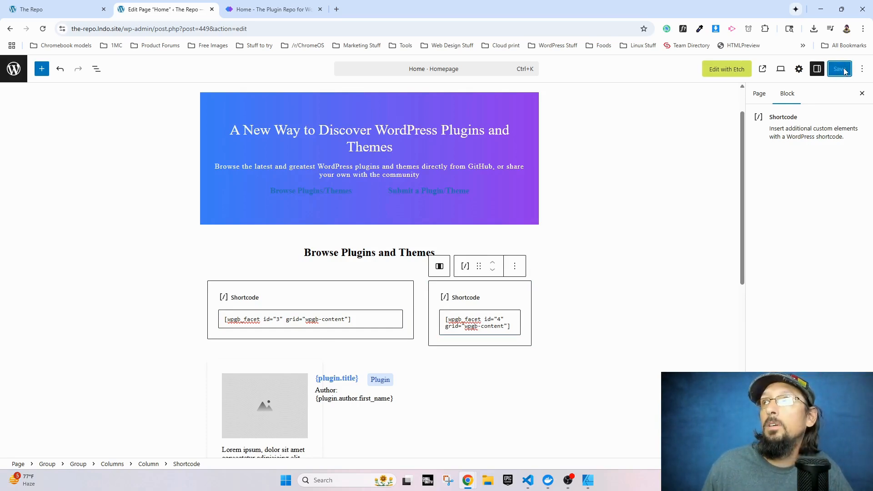
left_click(87, 450)
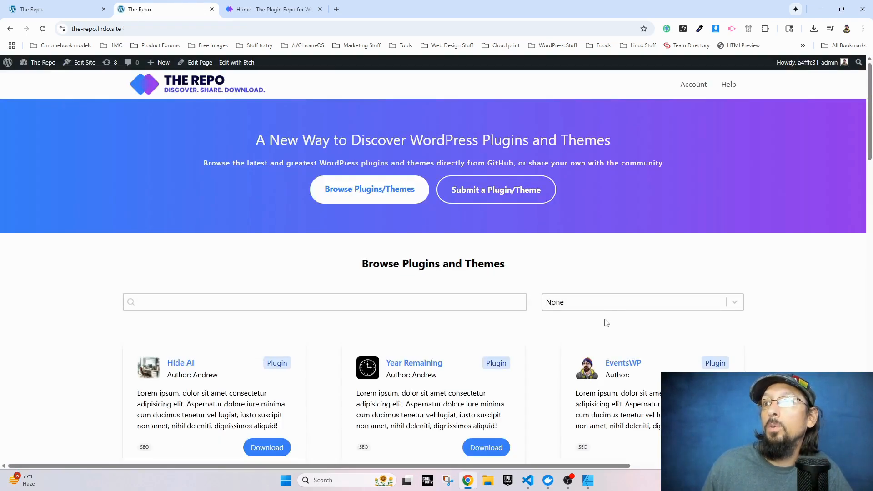
Step: Test the category dropdown by filtering the plugins by Productivity, seo, and Project Management in turn
left_click(613, 303)
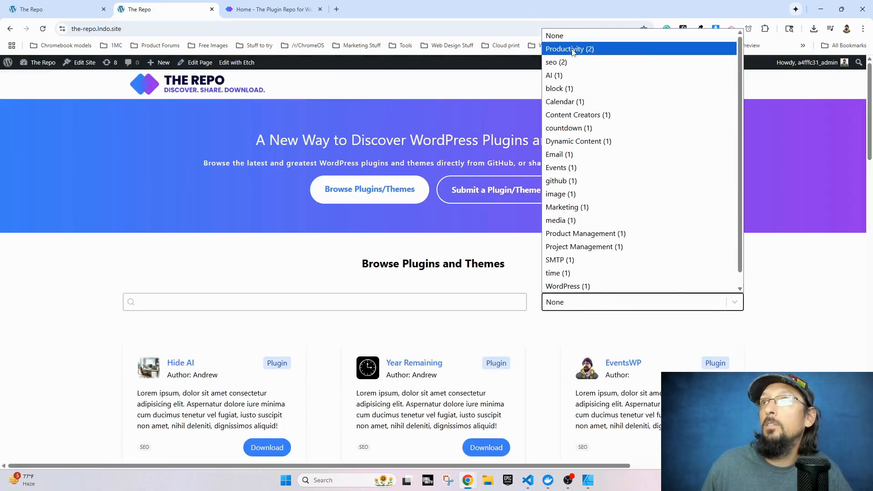
left_click(588, 49)
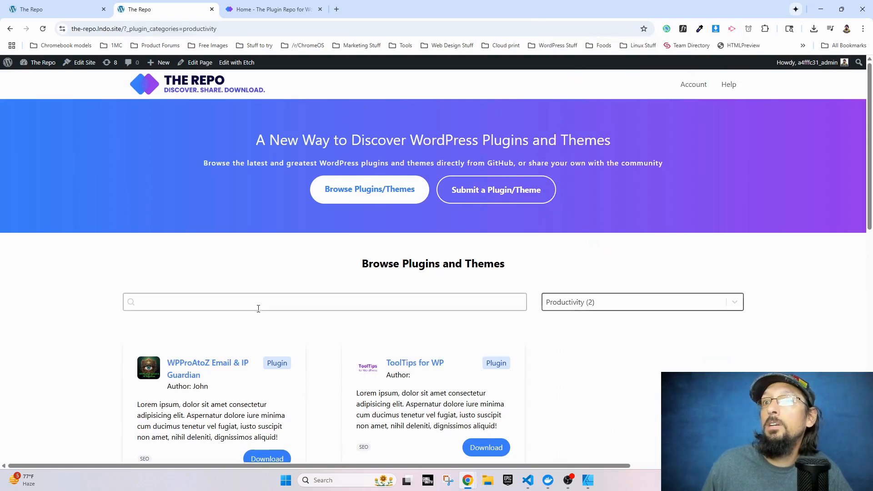
scroll(257, 308, "down", 2)
left_click(595, 208)
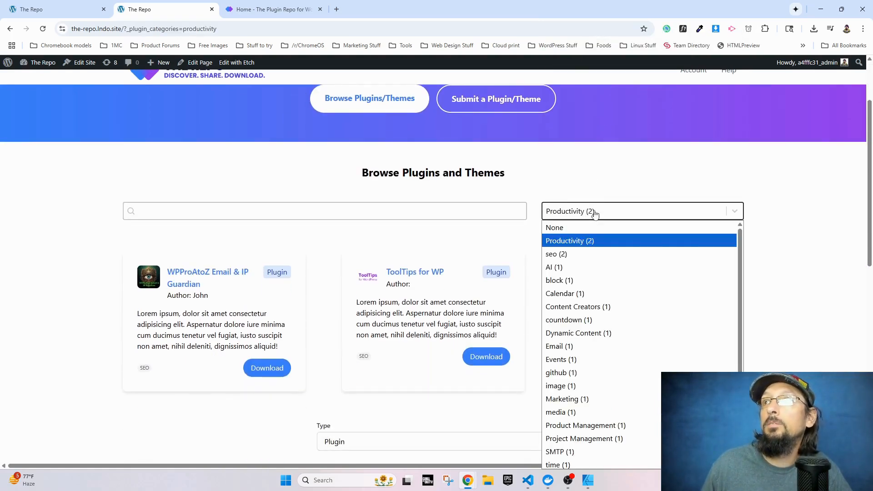
left_click(563, 256)
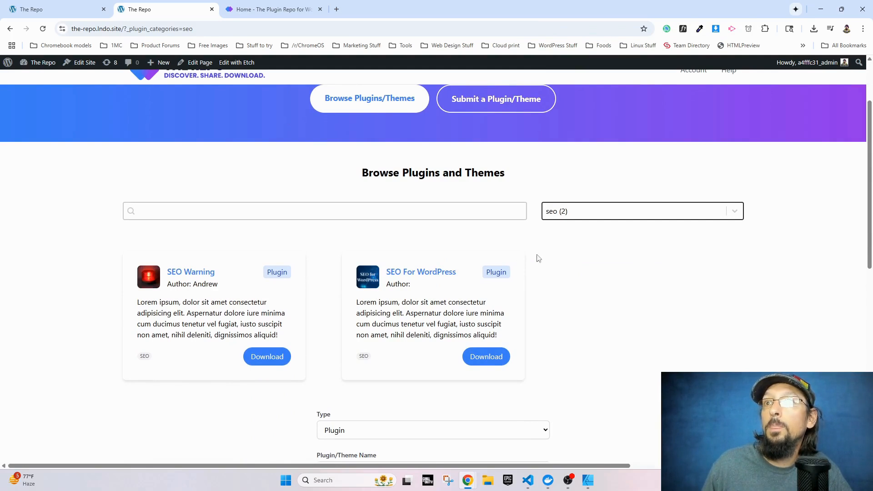
left_click(585, 212)
scroll(587, 364, "down", 1)
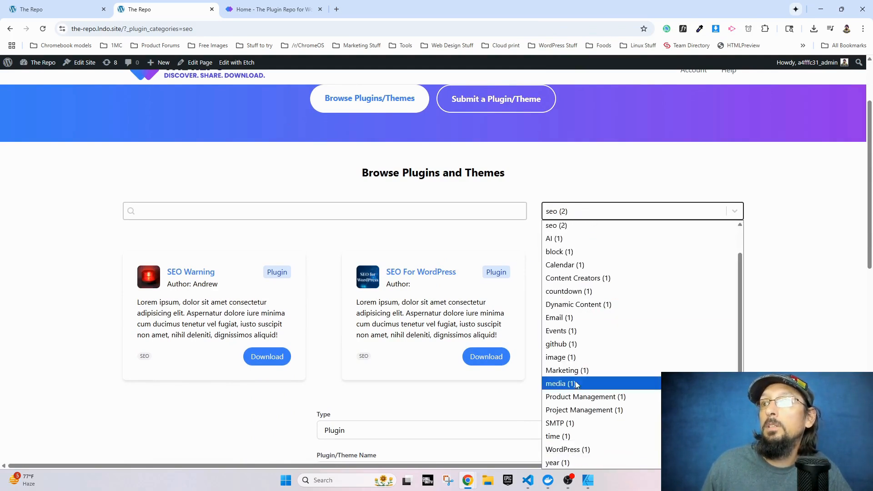
left_click(582, 412)
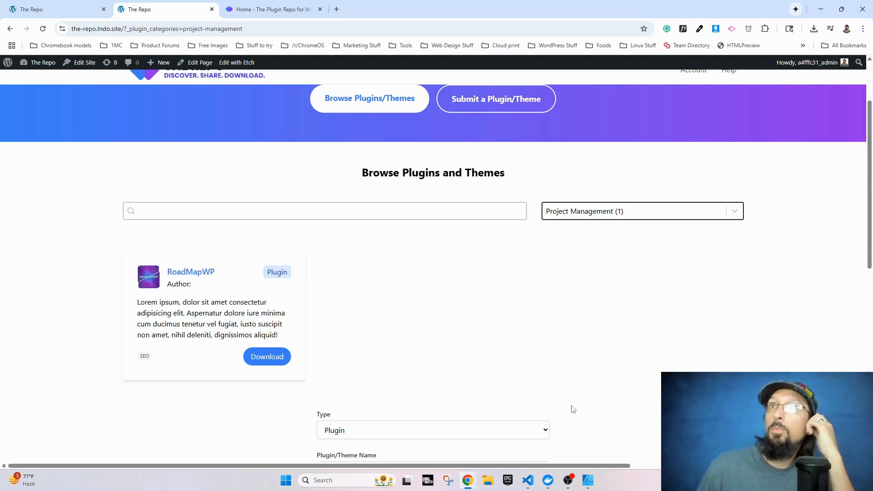
Step: Search Google for "wpgrig builder" from the live site's tab and open the WP Grid Builder site's pricing page
left_click(279, 10)
left_click(273, 30)
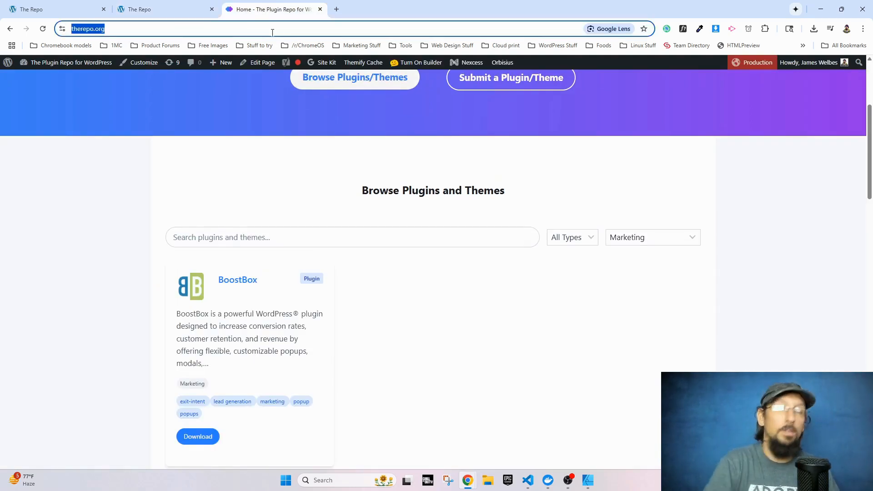
type("wpg")
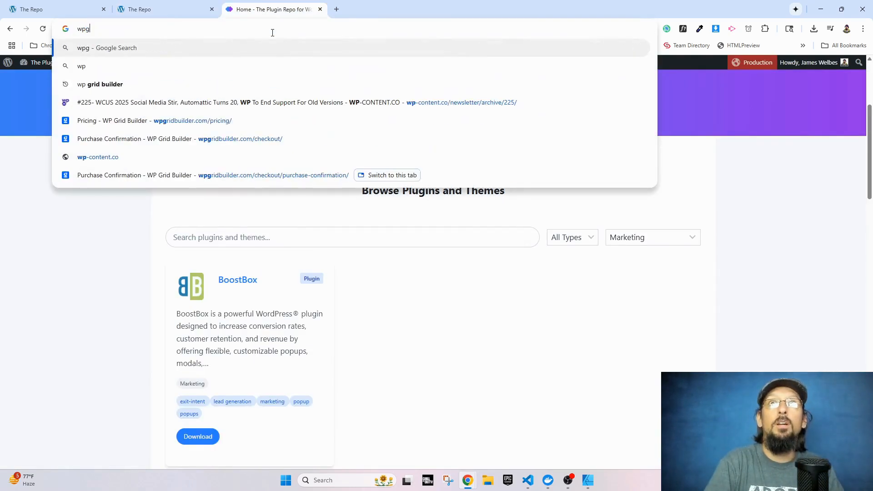
type("rig builder")
key("Return")
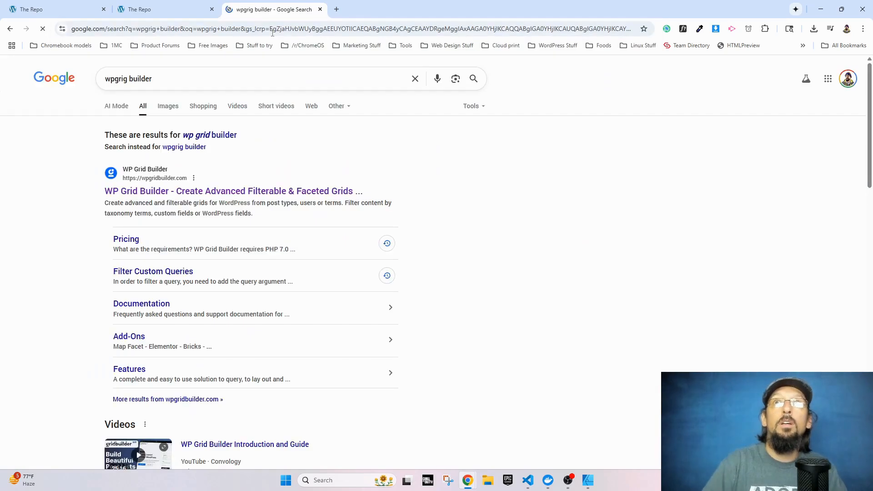
left_click(267, 192)
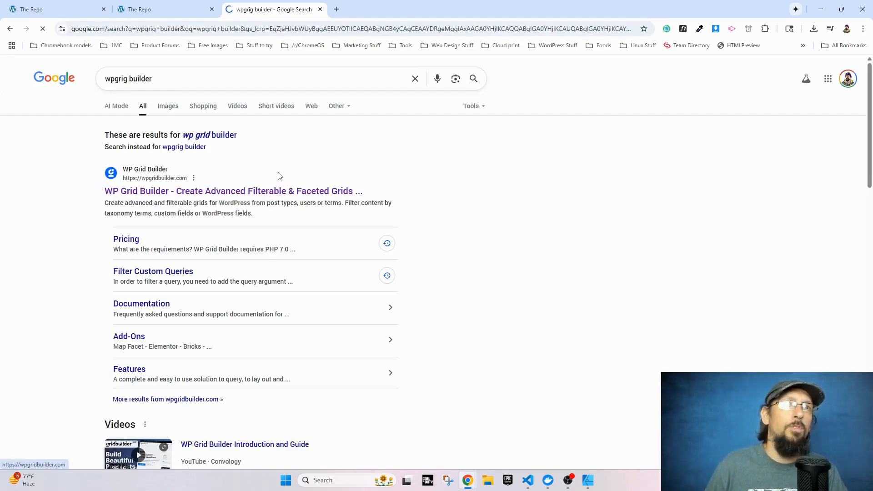
mouse_move(521, 77)
left_click(468, 78)
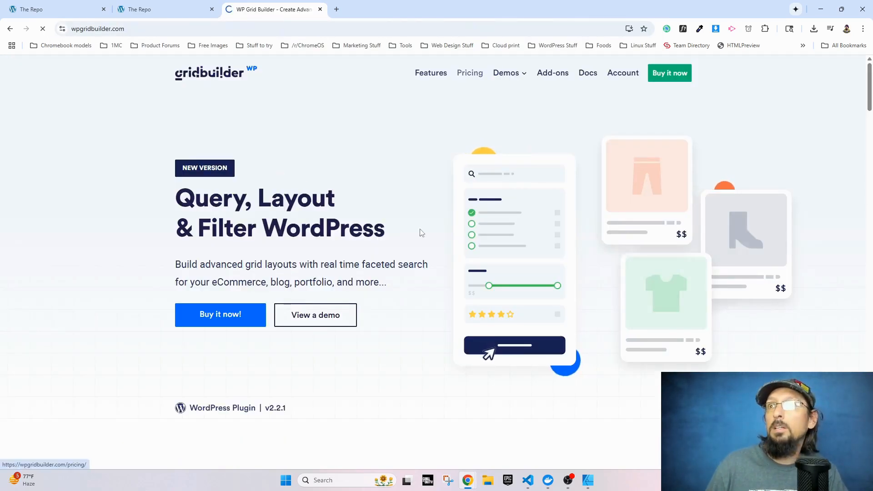
Step: Examine the prices and site limits of the Basic, Premium, and Ultimate plans
double_click(591, 333)
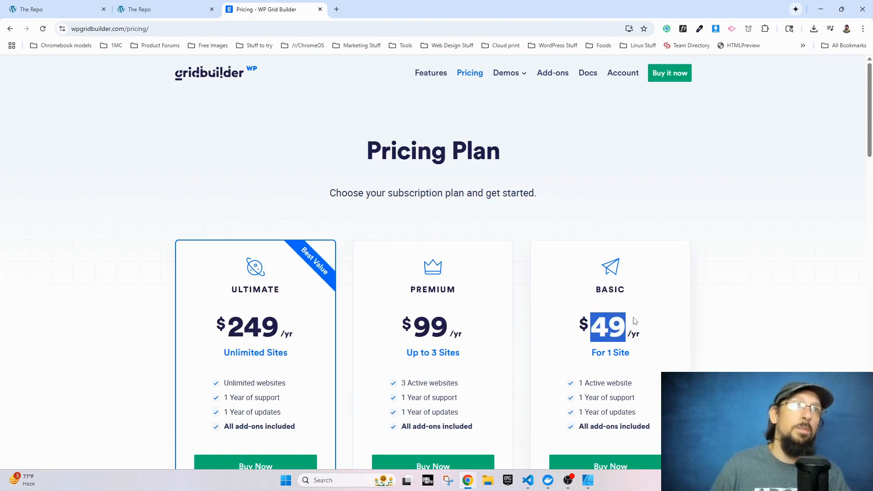
scroll(607, 412, "down", 3)
scroll(608, 411, "up", 2)
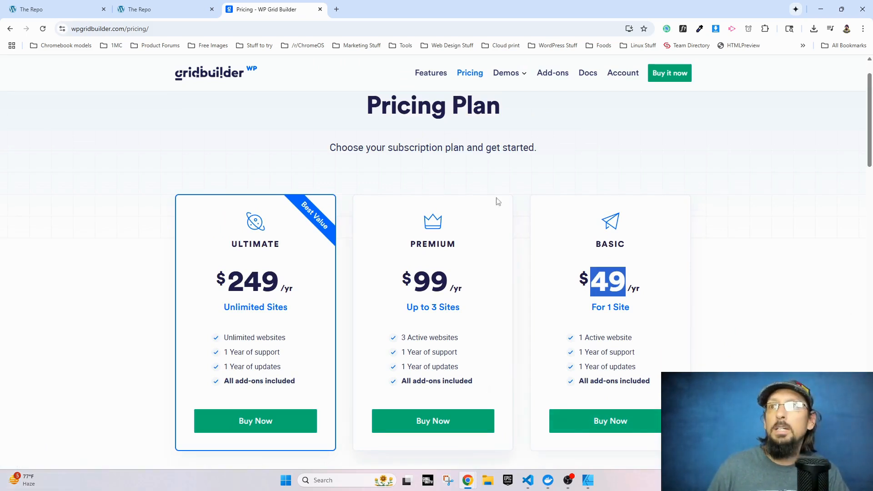
left_click(622, 279)
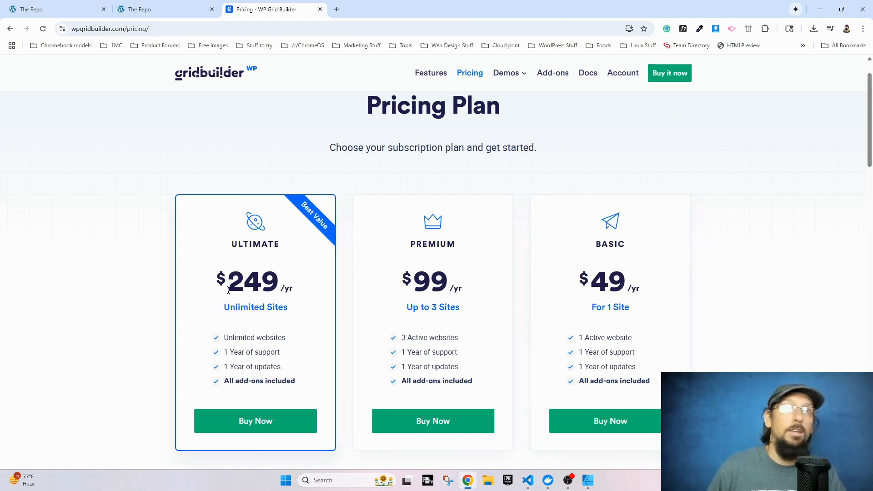
left_click_drag(222, 316, 302, 319)
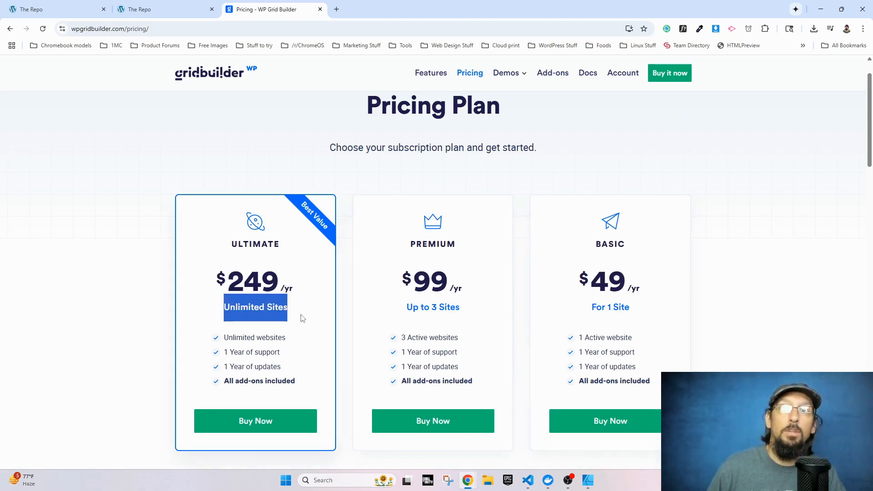